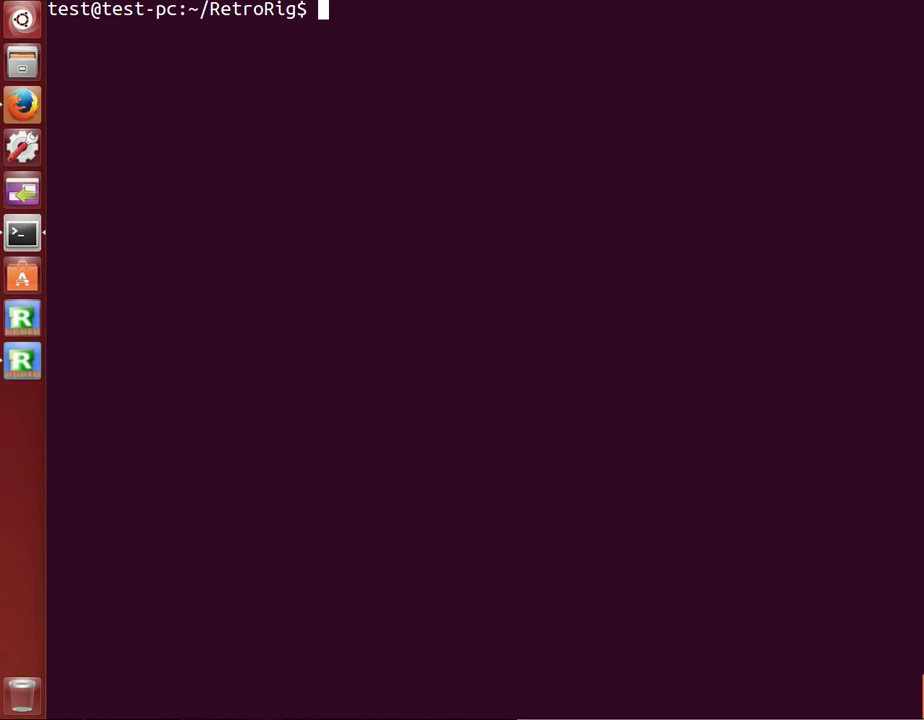
# Run ./retrorig_setup.sh with sudo and enter the account password to start the setup menu.
pyautogui.write('sudo ./retrorig_setup.sh')
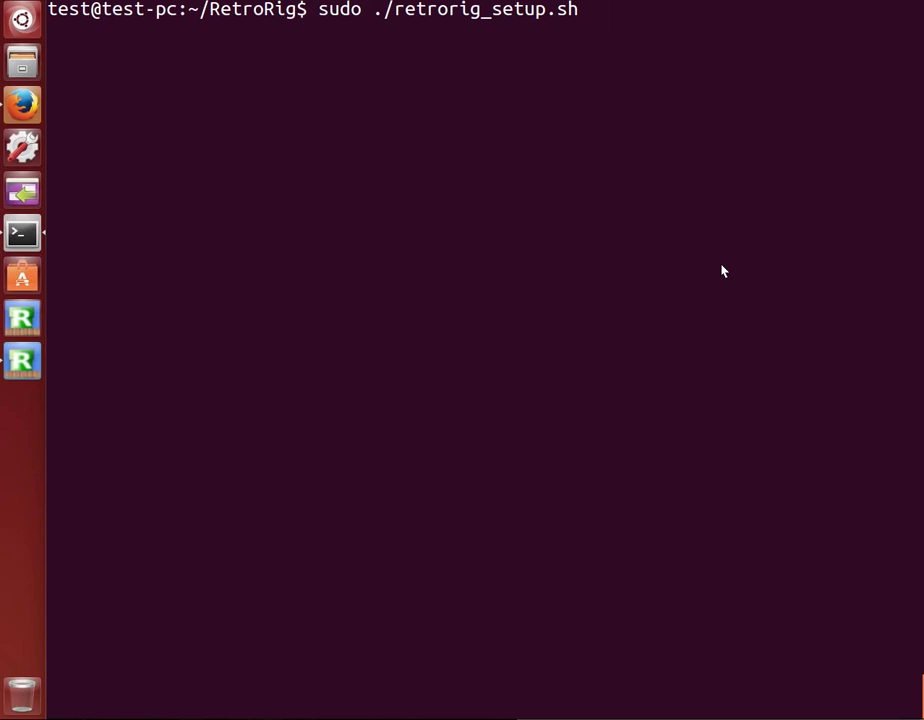
pyautogui.press('Return')
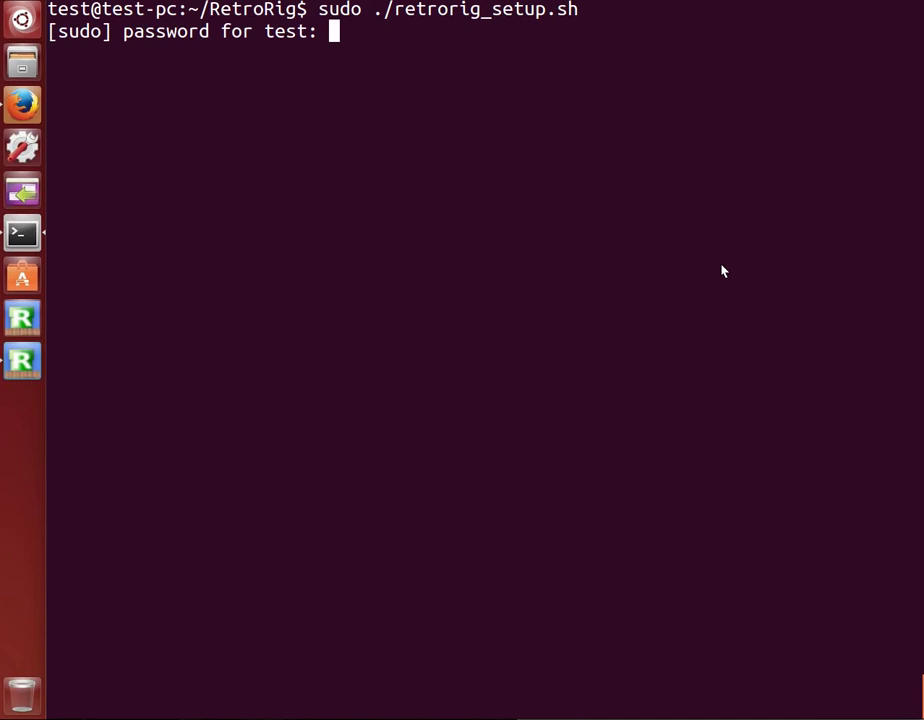
pyautogui.press('Return')
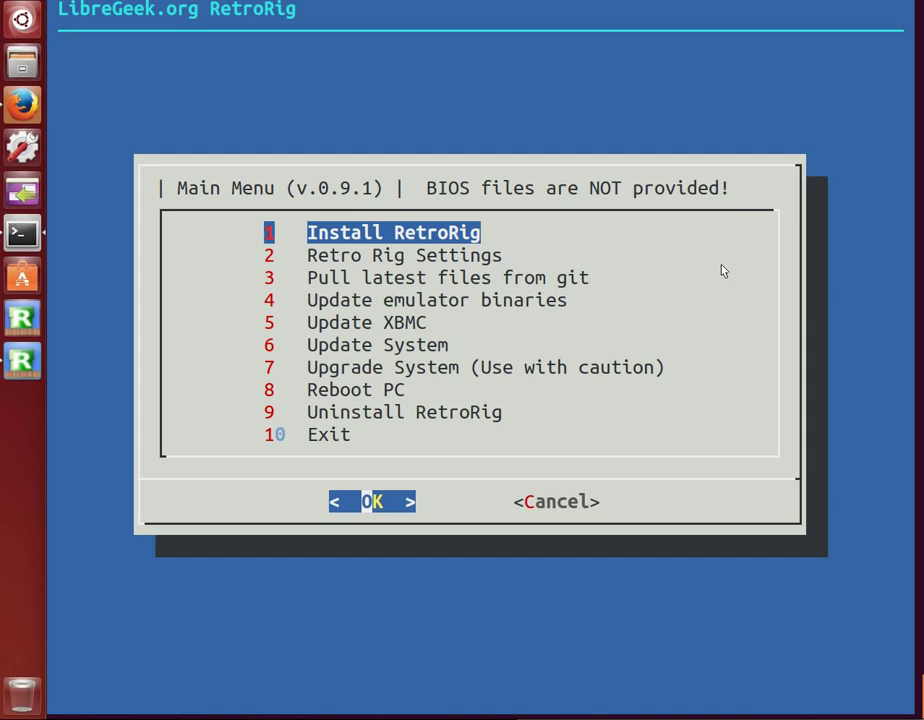
pyautogui.press('Down')
pyautogui.press('Up')
pyautogui.press('Down')
pyautogui.press('Up')
pyautogui.press('Down')
pyautogui.press('Up')
pyautogui.press('Down')
pyautogui.press('Up')
# Open the Retro Rig Settings from the main menu.
pyautogui.press('Down')
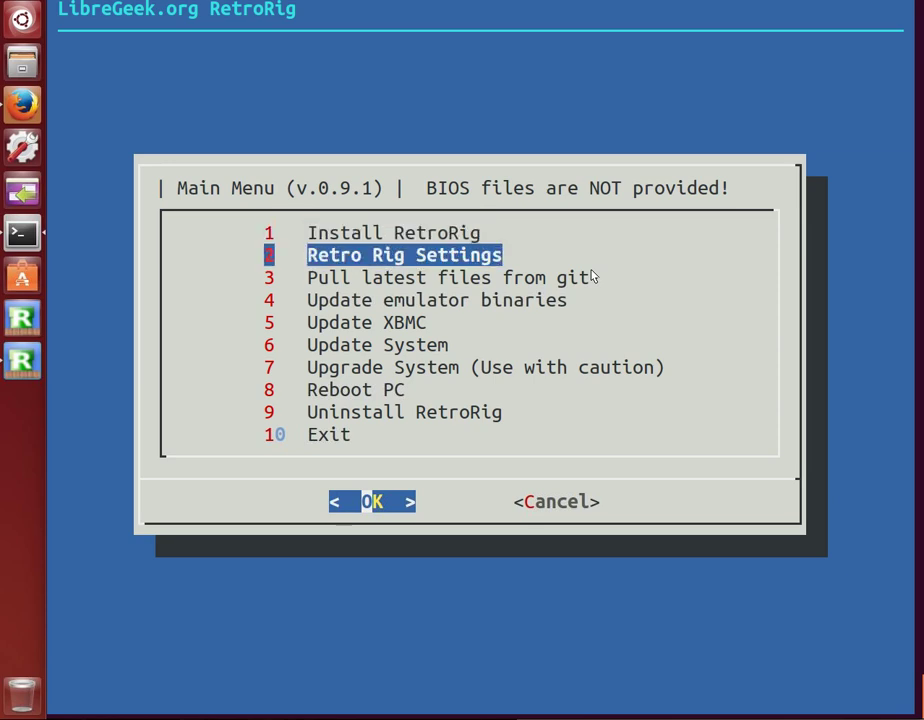
pyautogui.press('Return')
pyautogui.press('Down')
pyautogui.press('Up')
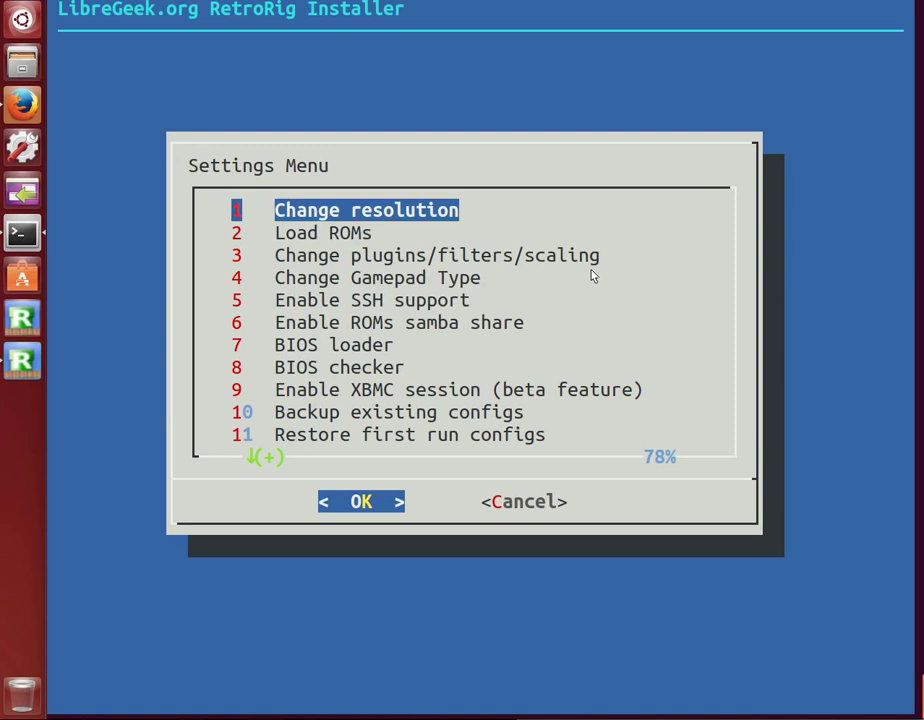
# View the current resolution listing of all emulators through to the end, and exit the resolution selection.
pyautogui.press('Return')
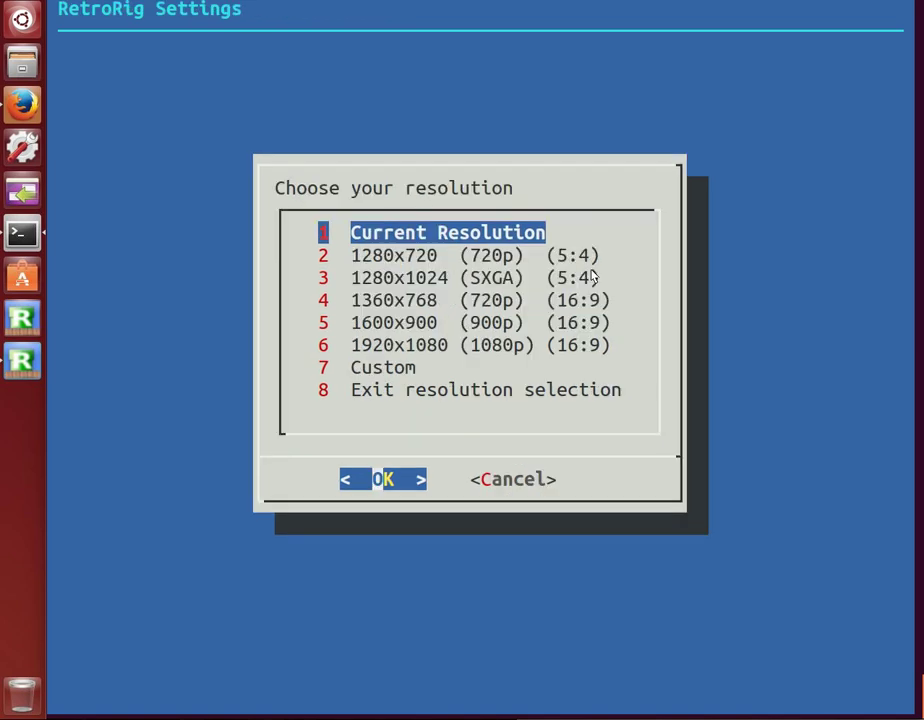
pyautogui.press('Down')
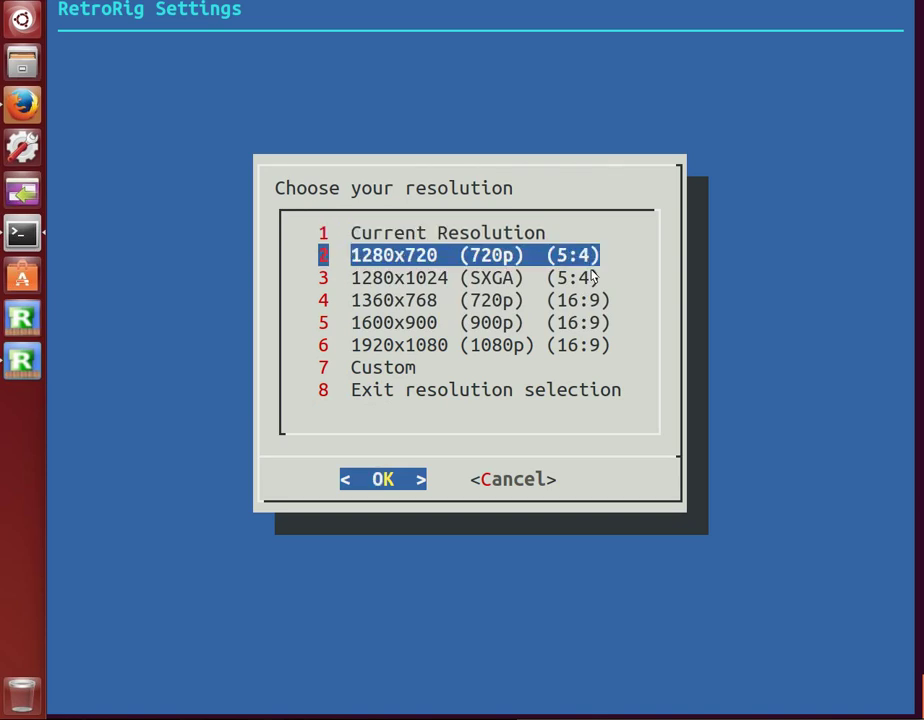
pyautogui.press('Return')
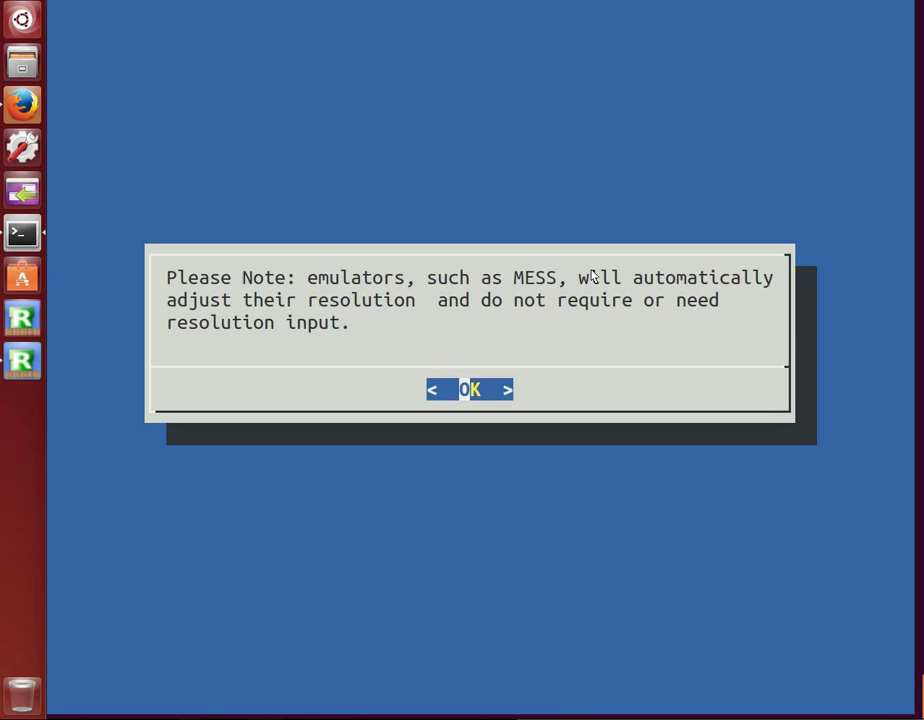
pyautogui.press('Return')
pyautogui.scroll(-10, 592, 277)
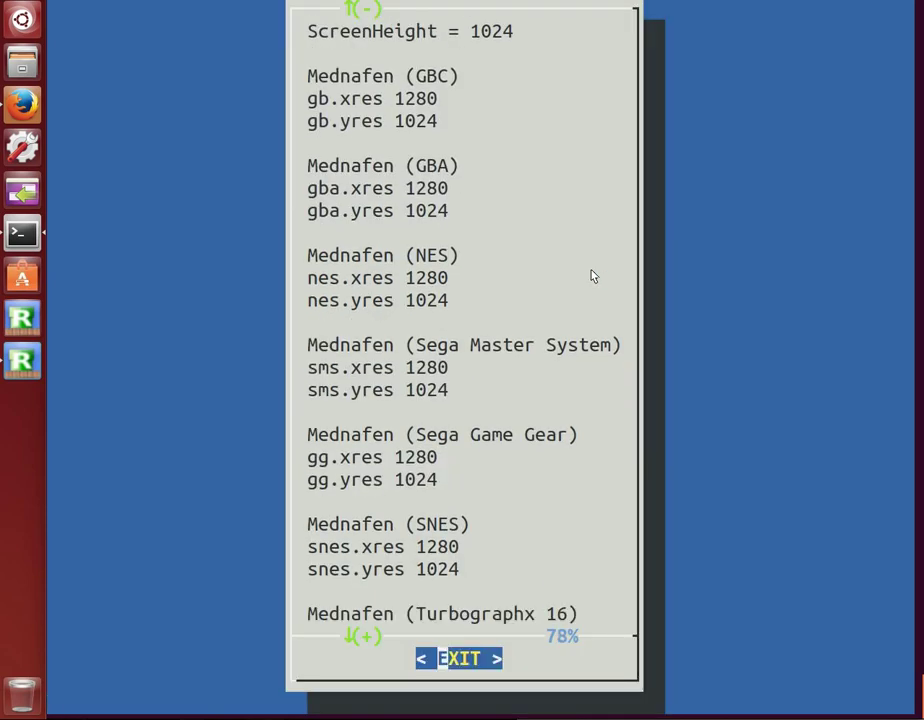
pyautogui.scroll(-3, 592, 277)
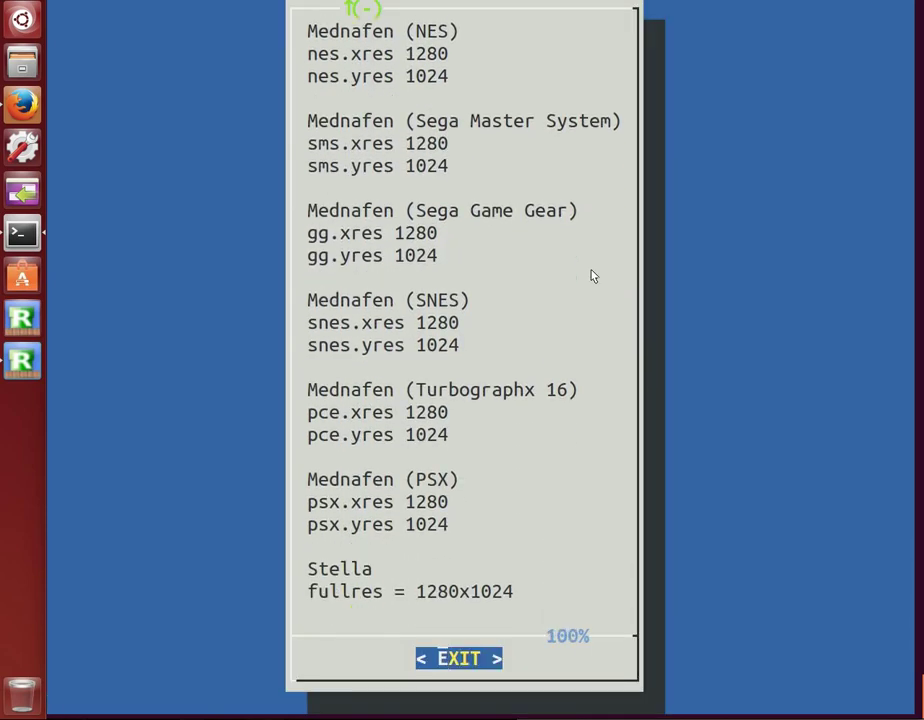
pyautogui.press('Return')
pyautogui.scroll(-7, 592, 277)
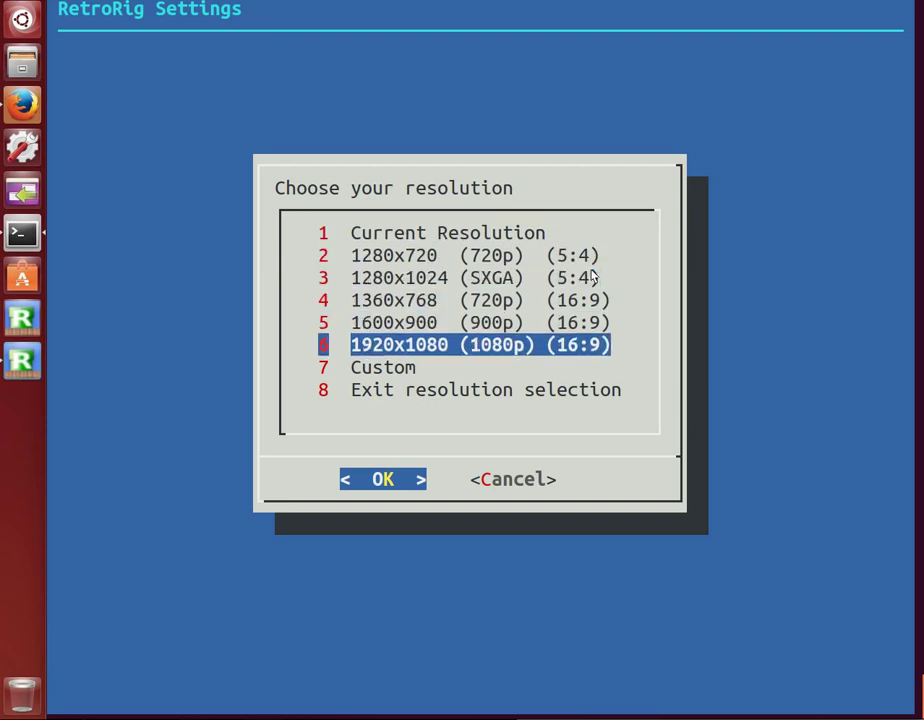
pyautogui.press('Return')
# Review the settings entries from Load ROMs through plugins, gamepad type, SSH support and samba share to BIOS loader.
pyautogui.press('Down')
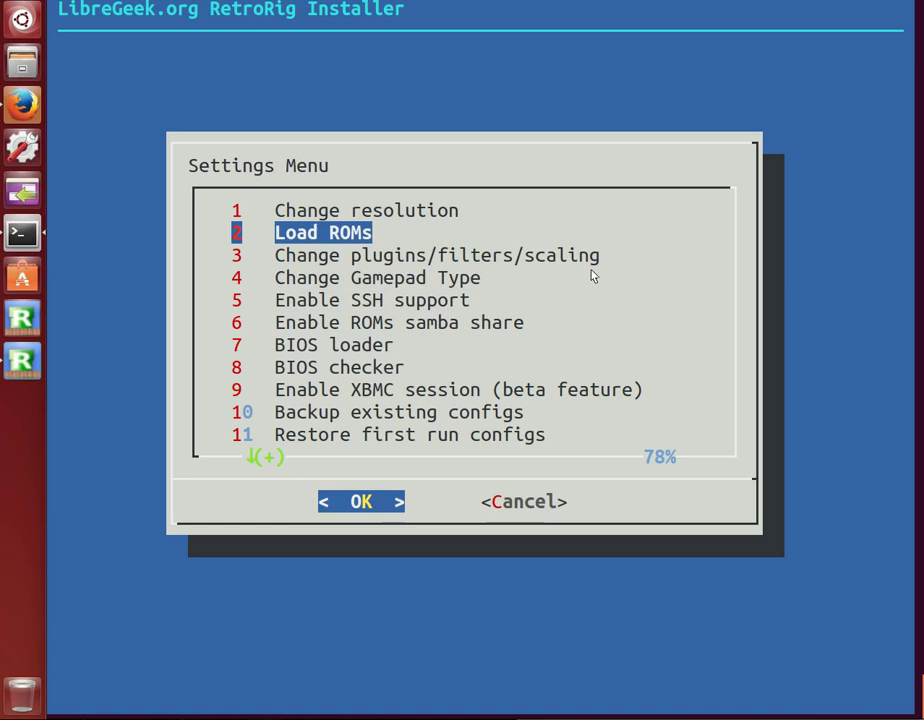
pyautogui.press('Down')
pyautogui.press('Down')
pyautogui.press('Down')
pyautogui.press('Up')
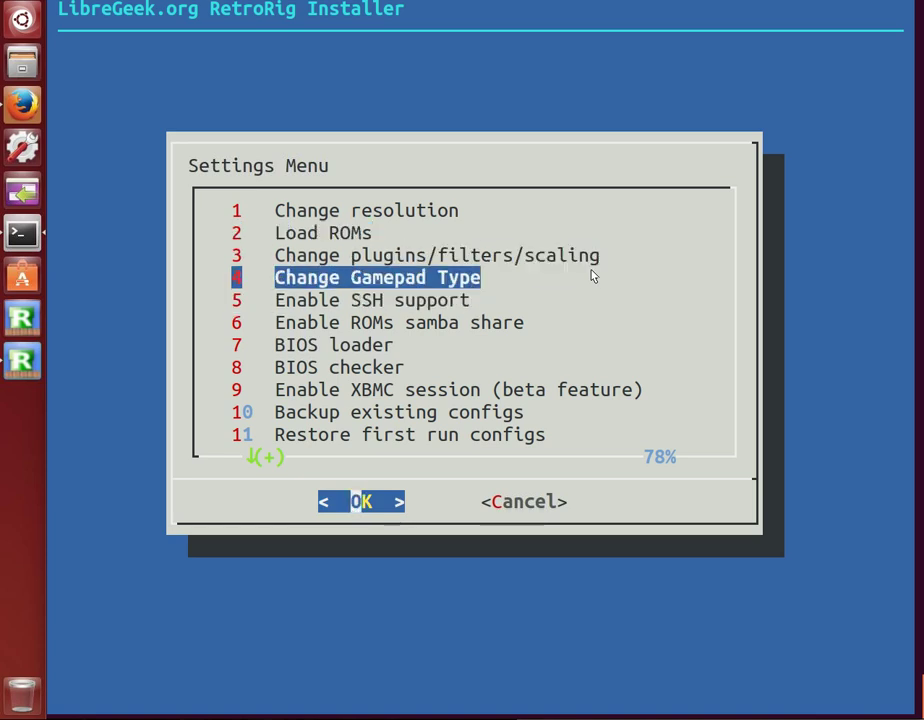
pyautogui.press('Down')
pyautogui.press('Down')
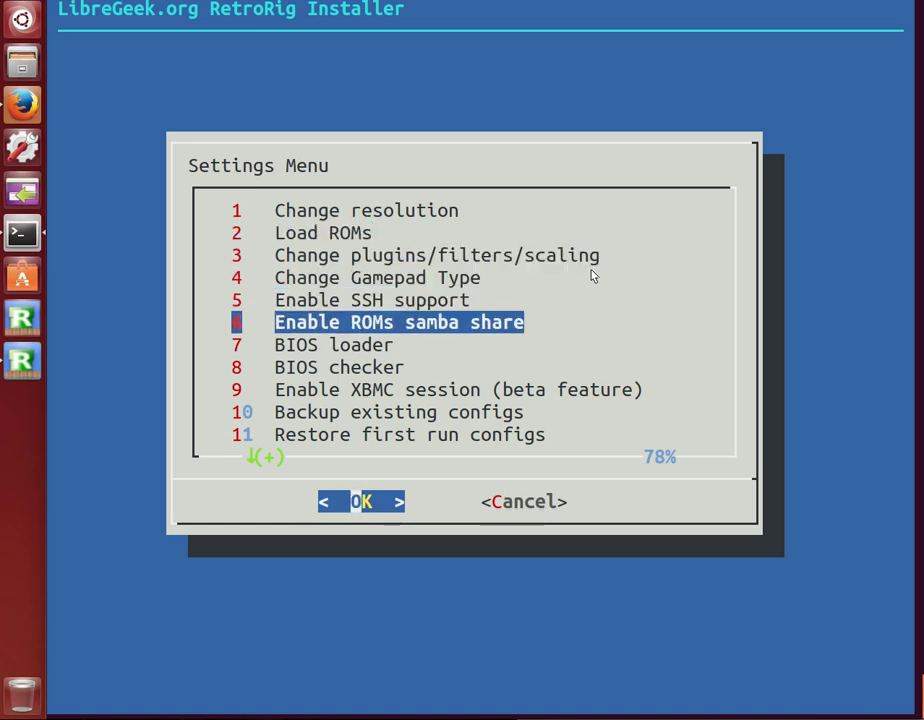
pyautogui.press('Up')
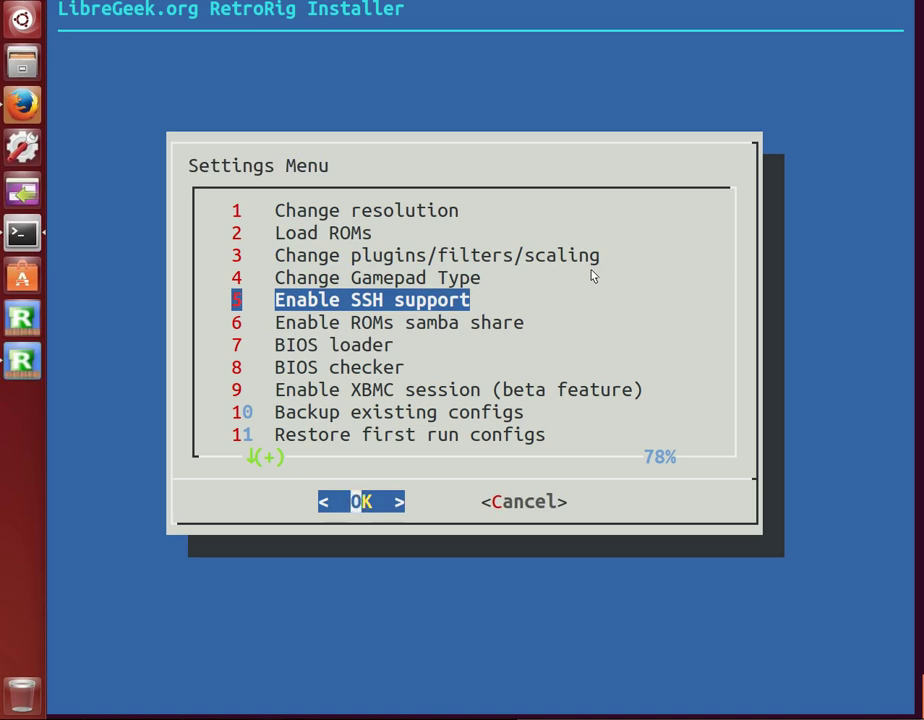
pyautogui.press('Down')
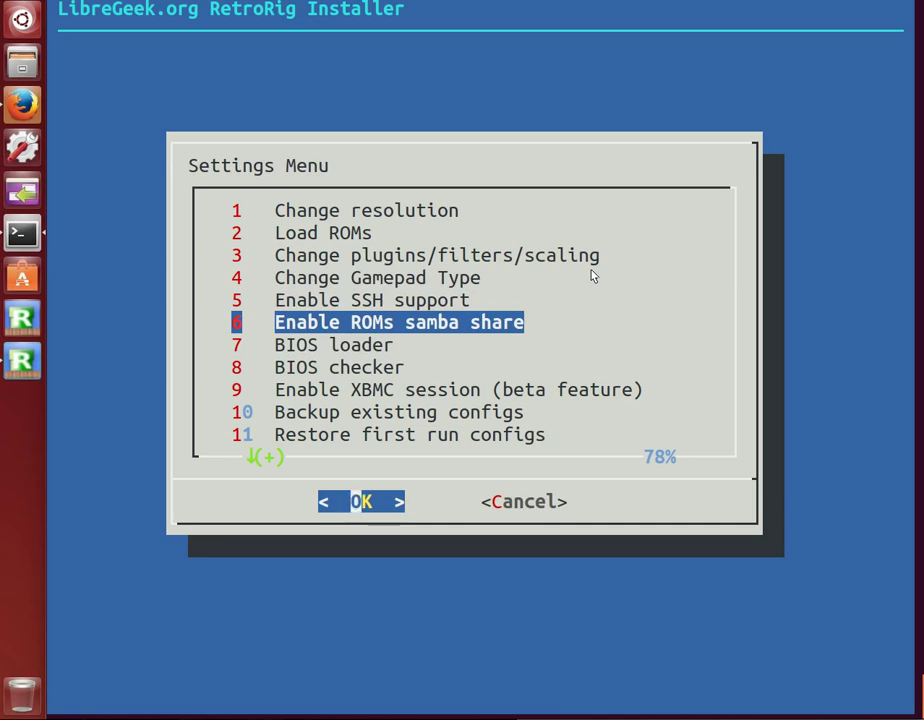
pyautogui.press('Up')
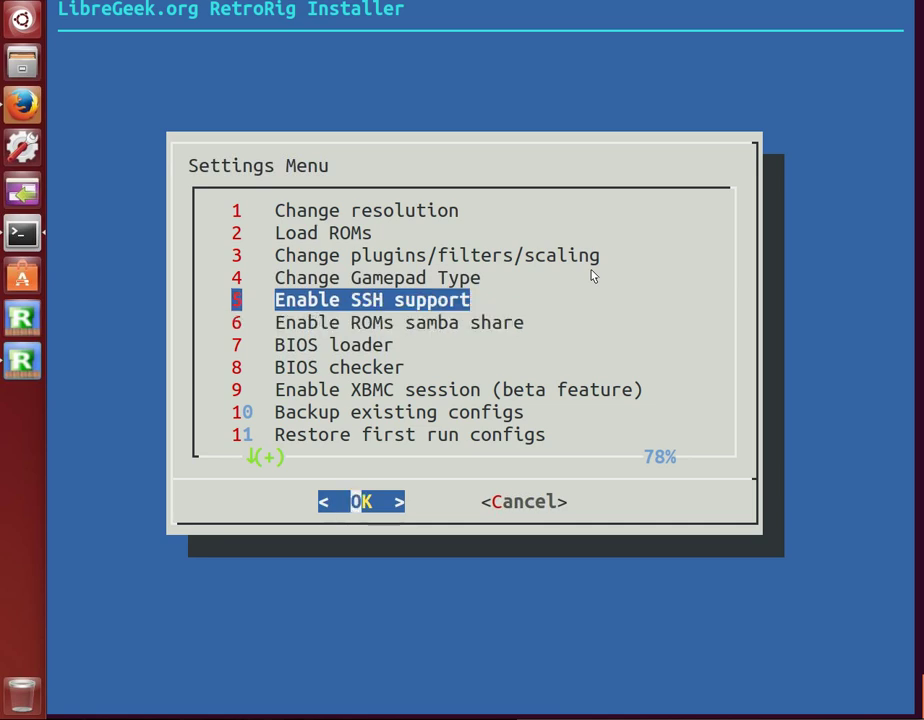
pyautogui.press('Down')
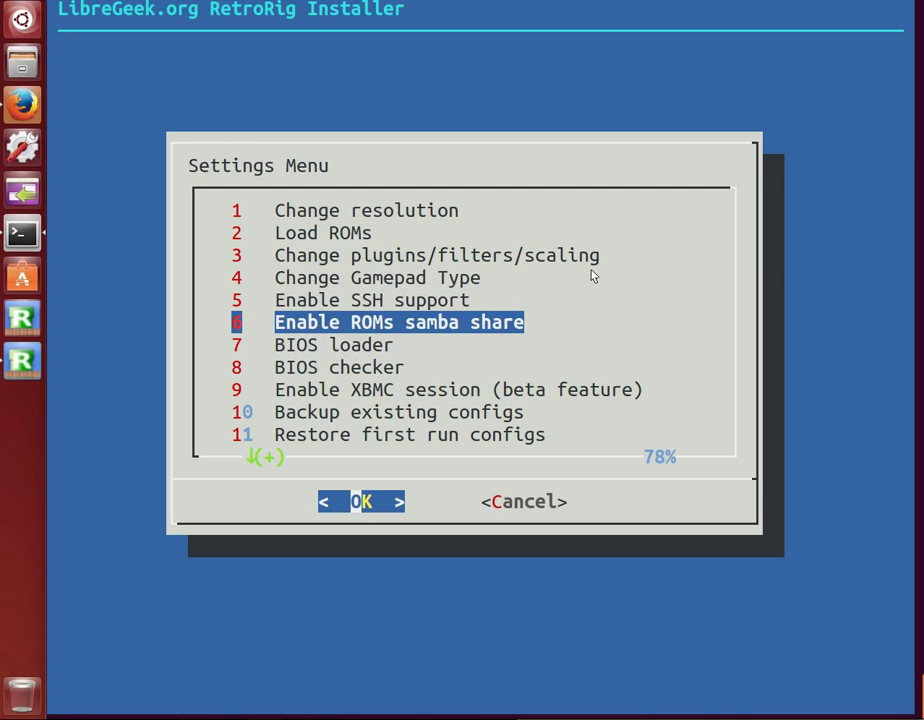
pyautogui.press('Up')
pyautogui.press('Up')
pyautogui.press('Up')
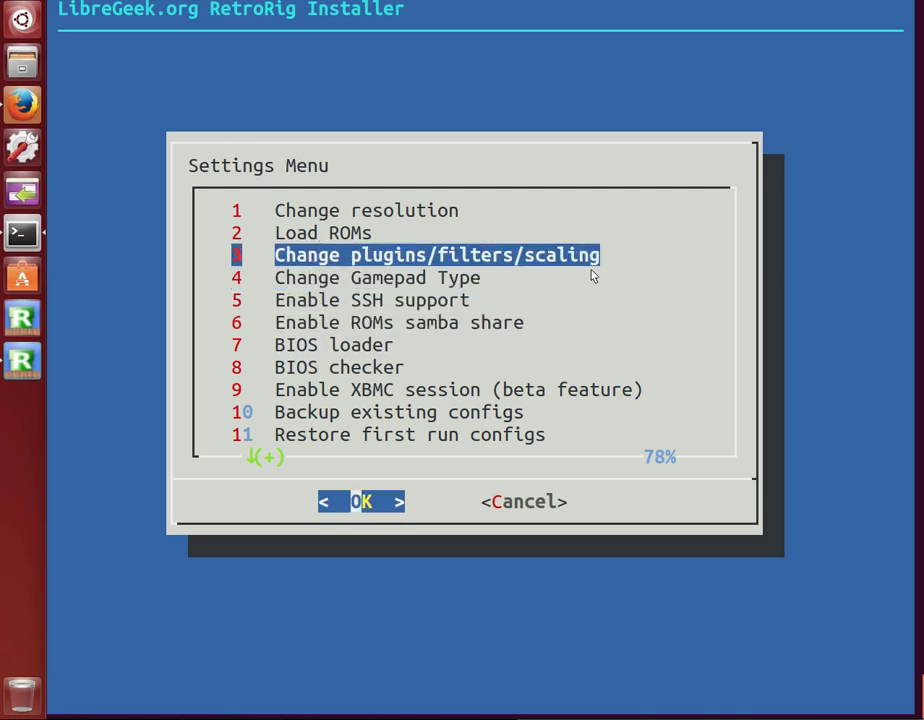
pyautogui.press('Down')
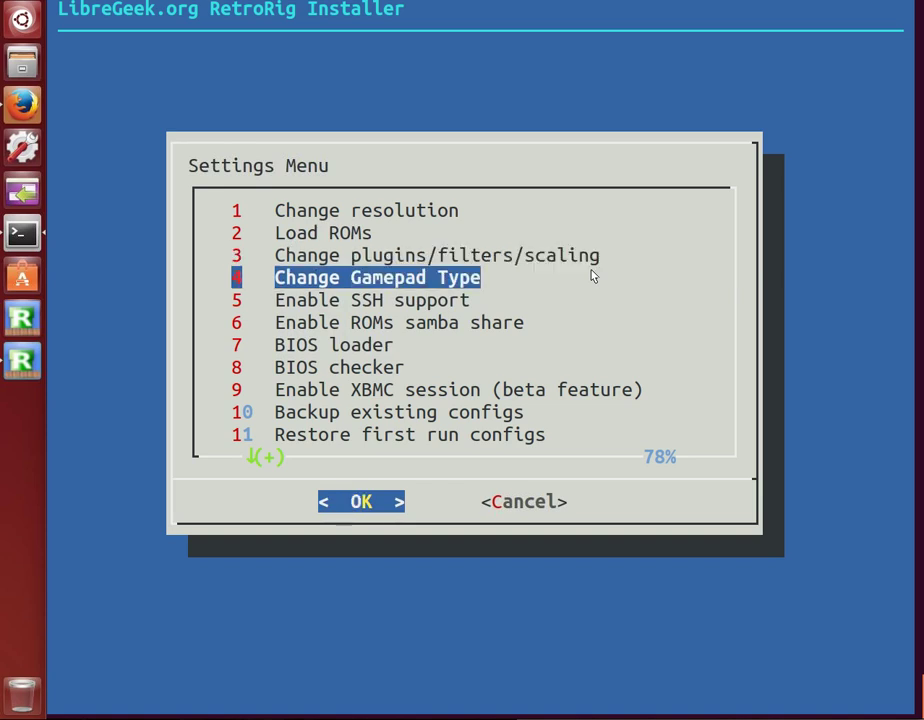
pyautogui.press('Up')
pyautogui.press('Down')
pyautogui.press('Down')
pyautogui.press('Down')
pyautogui.press('Down')
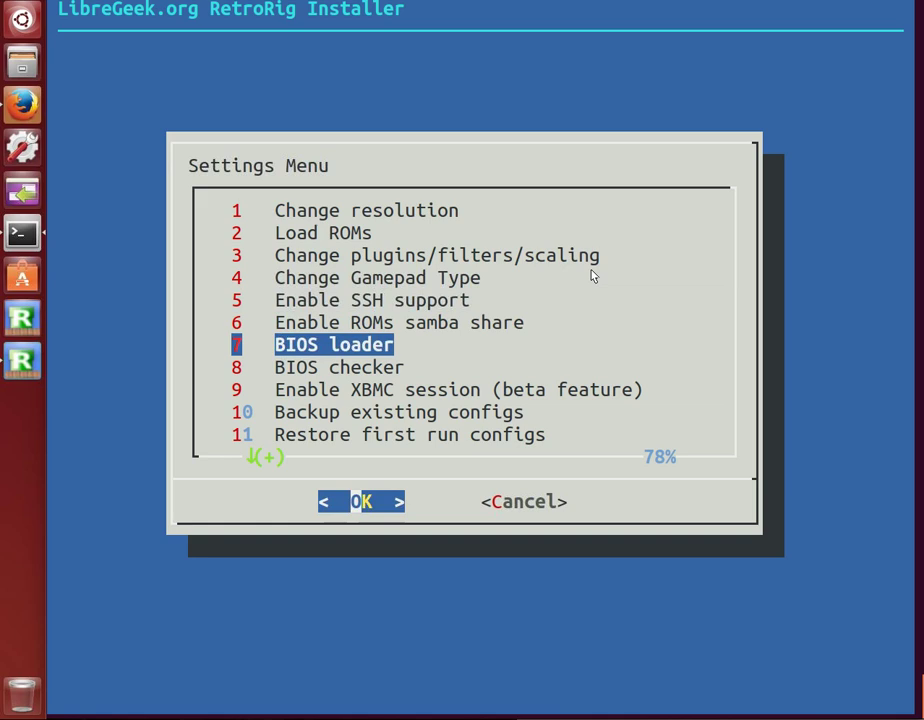
# Examine the BIOS checker and Enable XBMC session (beta feature) entries in the settings.
pyautogui.press('Down')
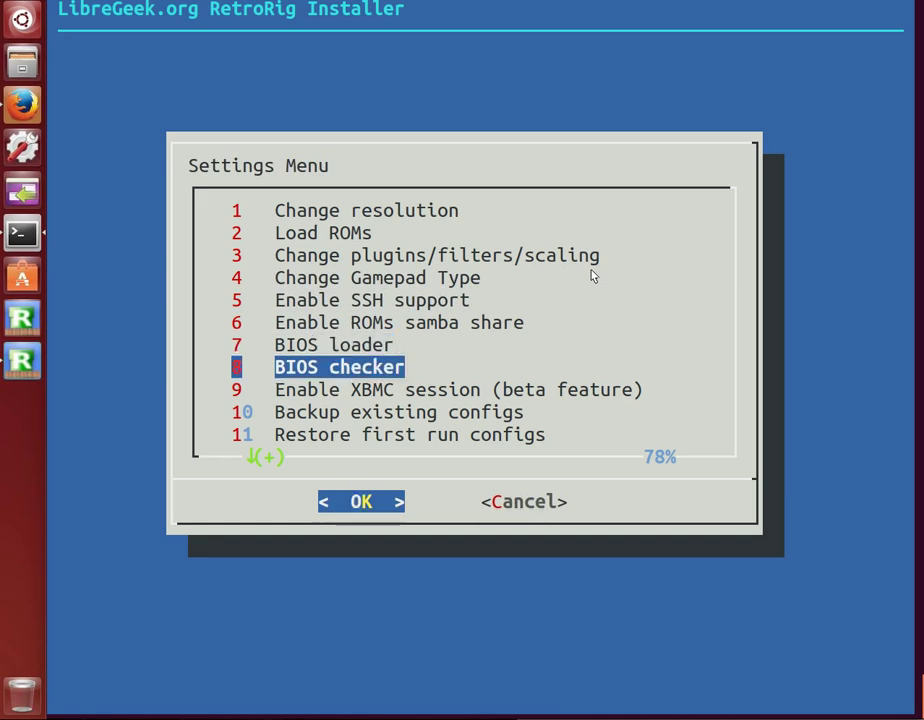
pyautogui.press('Down')
pyautogui.press('Up')
pyautogui.press('Down')
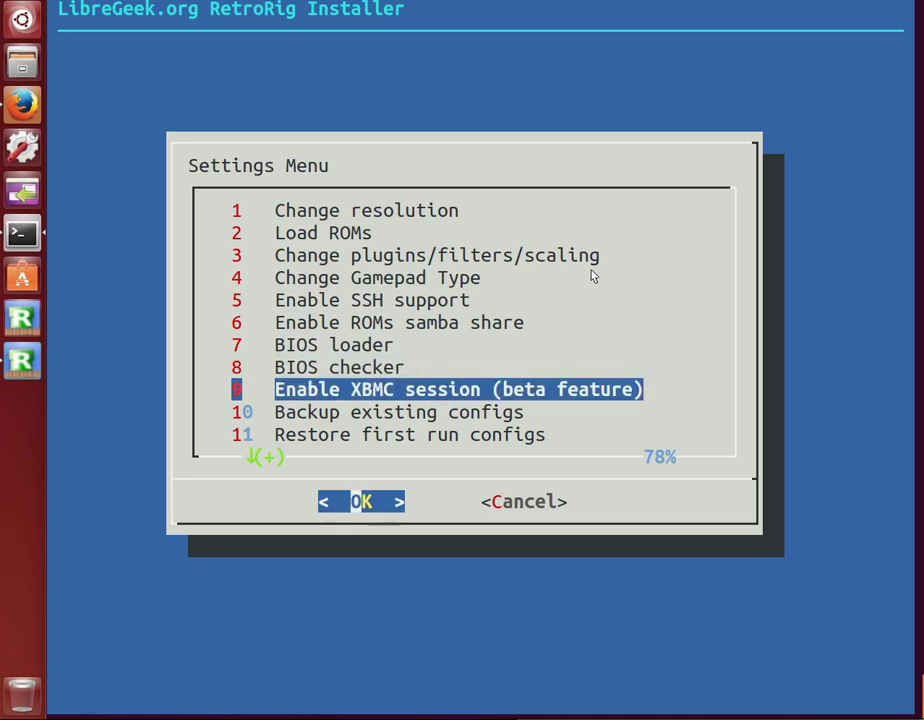
pyautogui.press('Up')
pyautogui.press('Down')
pyautogui.press('Up')
pyautogui.press('Down')
pyautogui.press('Up')
pyautogui.press('Down')
pyautogui.press('Up')
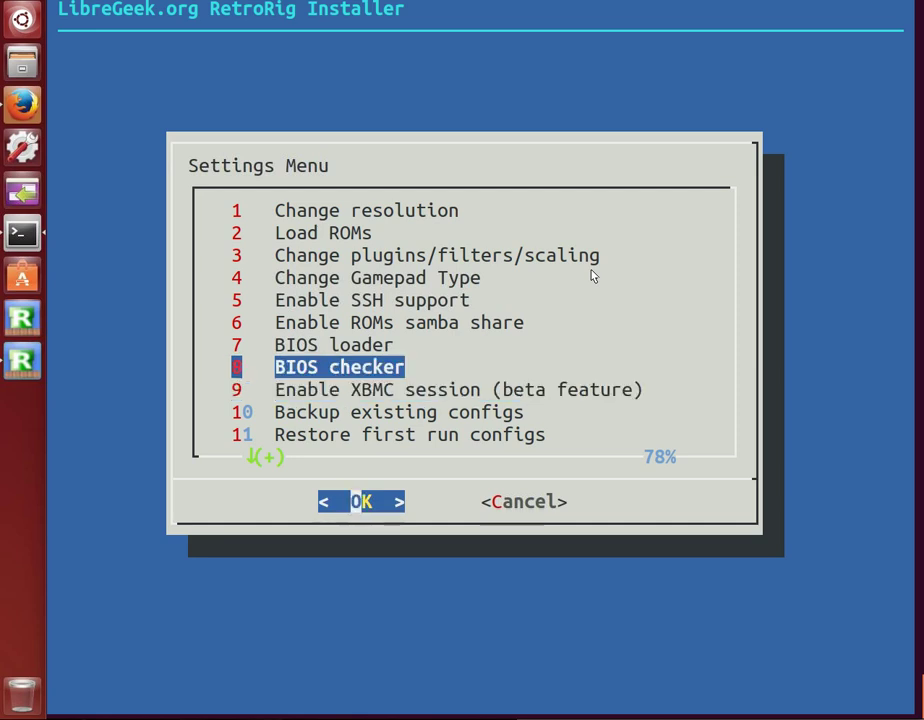
pyautogui.press('Down')
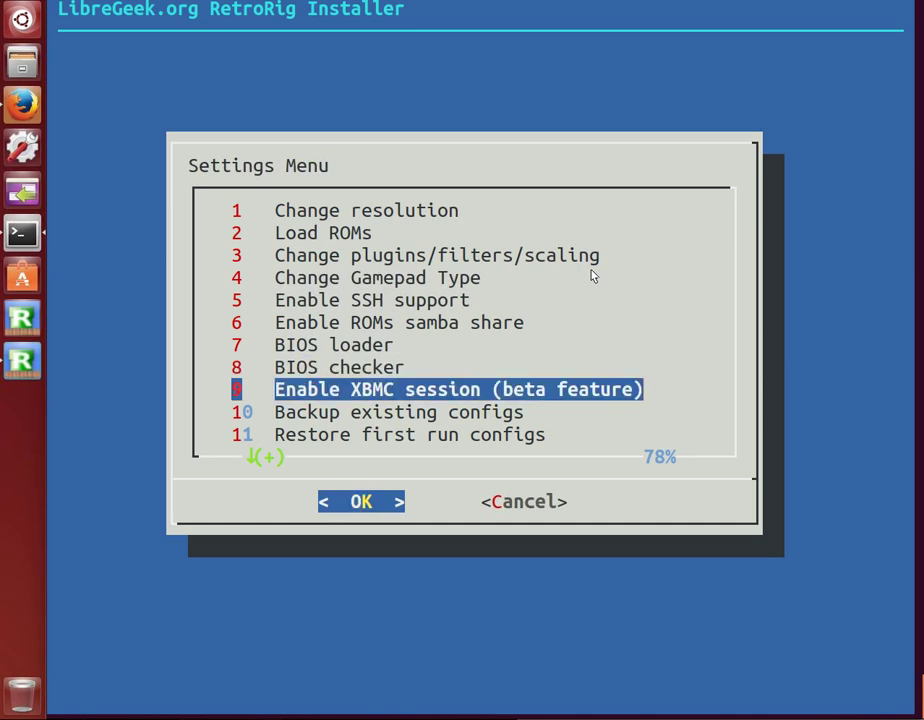
# Review the remaining settings entries from Backup existing configs through Upgrade Ubuntu kernel to Back to main menu.
pyautogui.press('Down')
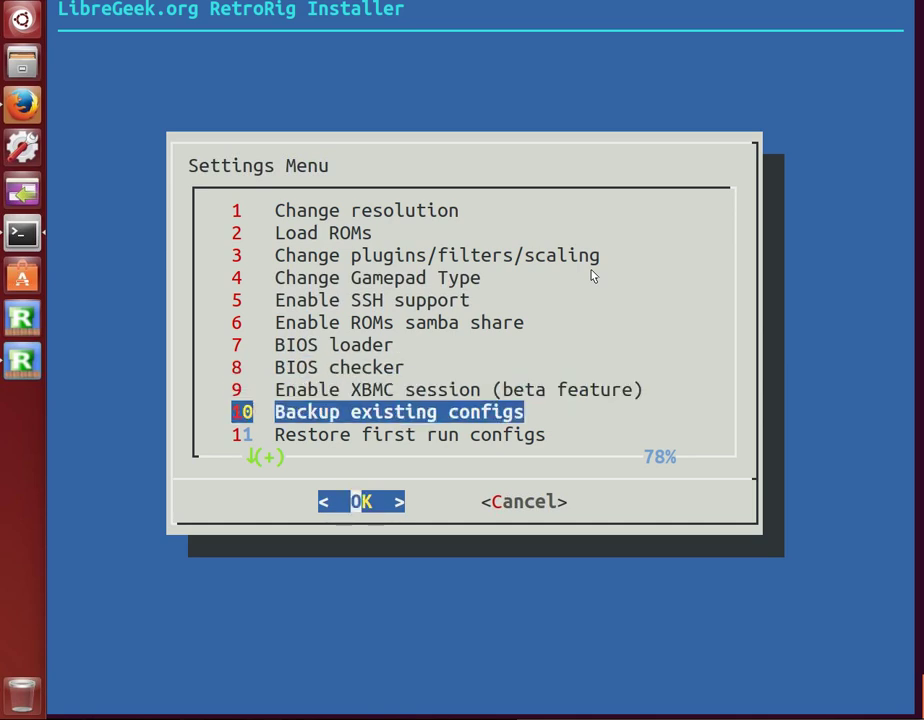
pyautogui.press('Down')
pyautogui.press('Down')
pyautogui.press('Down')
pyautogui.press('Up')
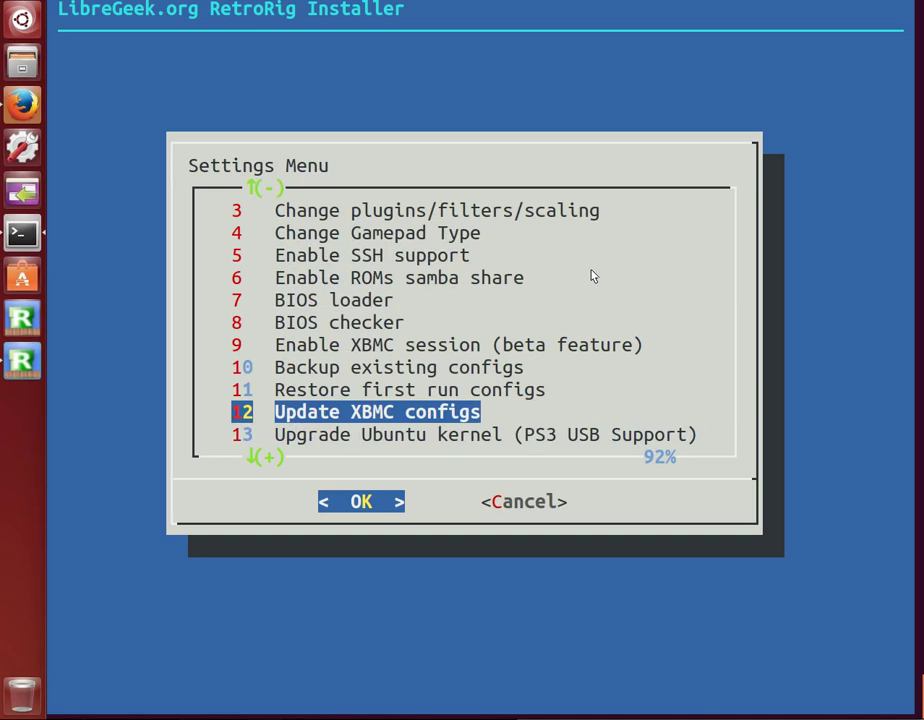
pyautogui.press('Up')
pyautogui.press('Up')
pyautogui.press('Down')
pyautogui.press('Down')
pyautogui.press('Down')
pyautogui.press('Down')
pyautogui.press('Up')
pyautogui.press('Up')
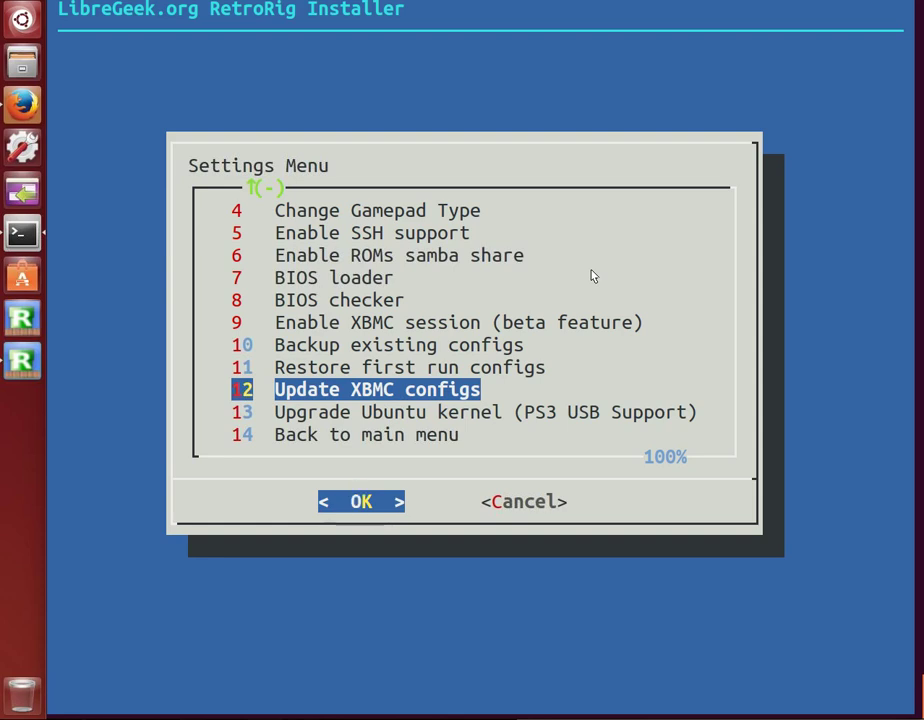
pyautogui.press('Down')
pyautogui.press('Down')
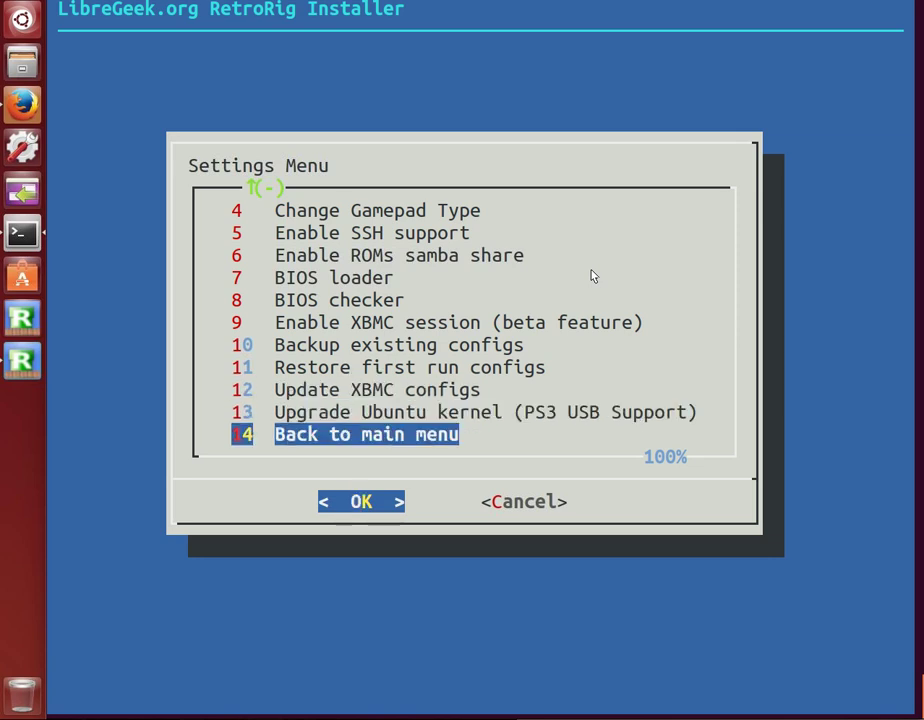
pyautogui.press('Up')
pyautogui.press('Down')
pyautogui.press('Up')
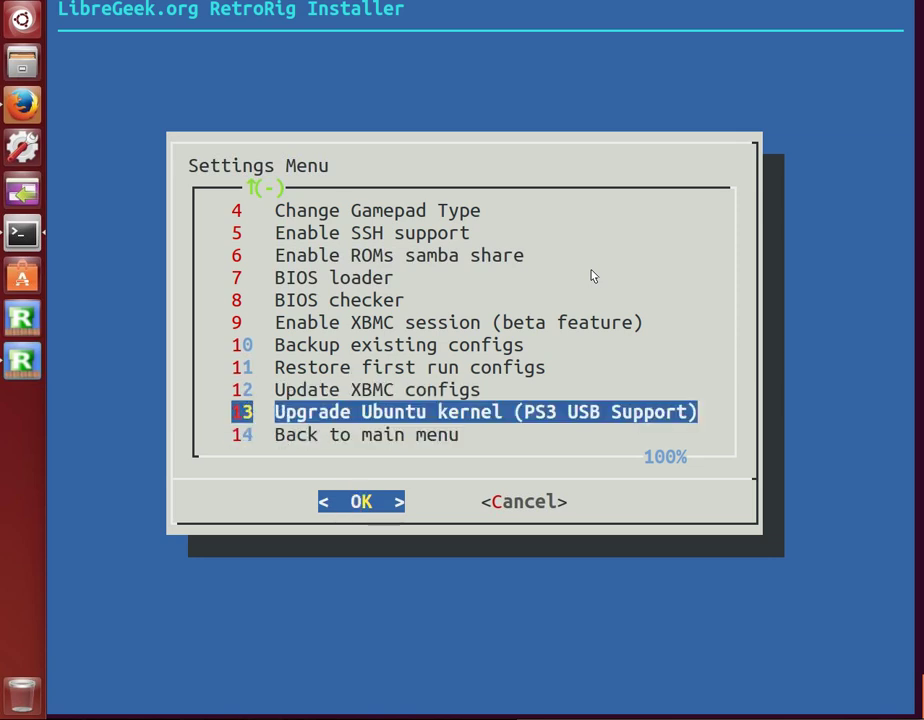
pyautogui.press('Down')
pyautogui.press('Up')
pyautogui.press('Up')
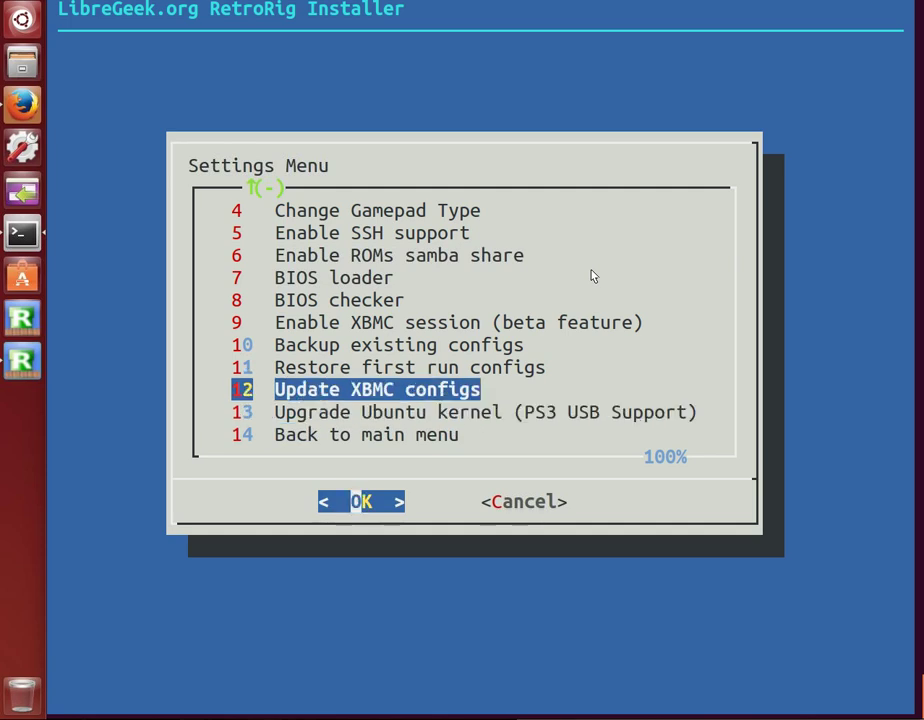
pyautogui.press('Down')
pyautogui.press('Up')
pyautogui.press('Down')
pyautogui.press('Up')
pyautogui.press('Down')
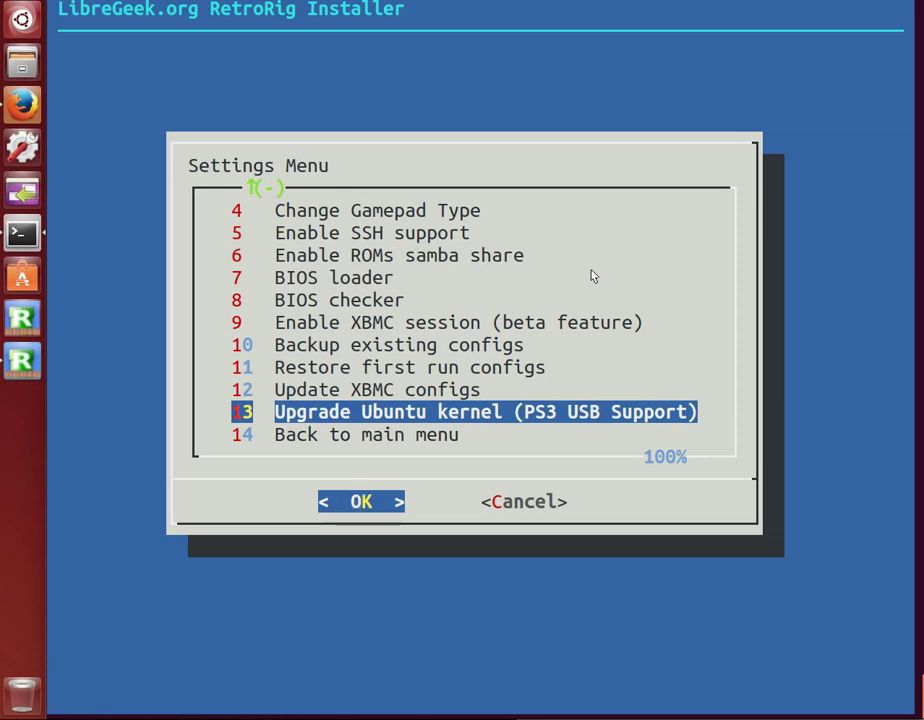
pyautogui.press('Up')
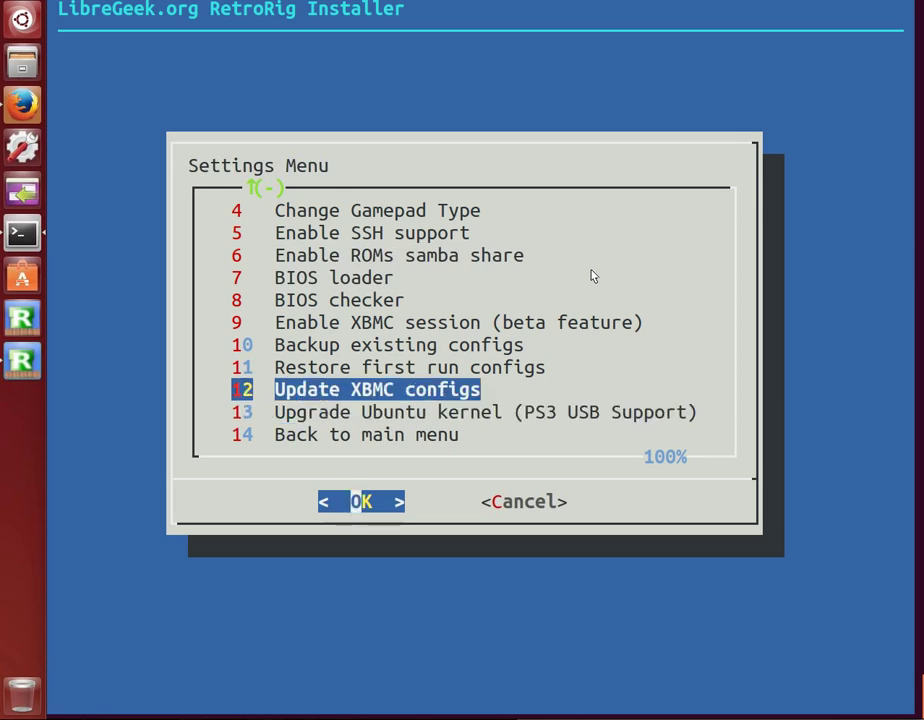
pyautogui.press('Down')
pyautogui.press('Up')
pyautogui.press('Up')
pyautogui.press('Down')
pyautogui.press('Up')
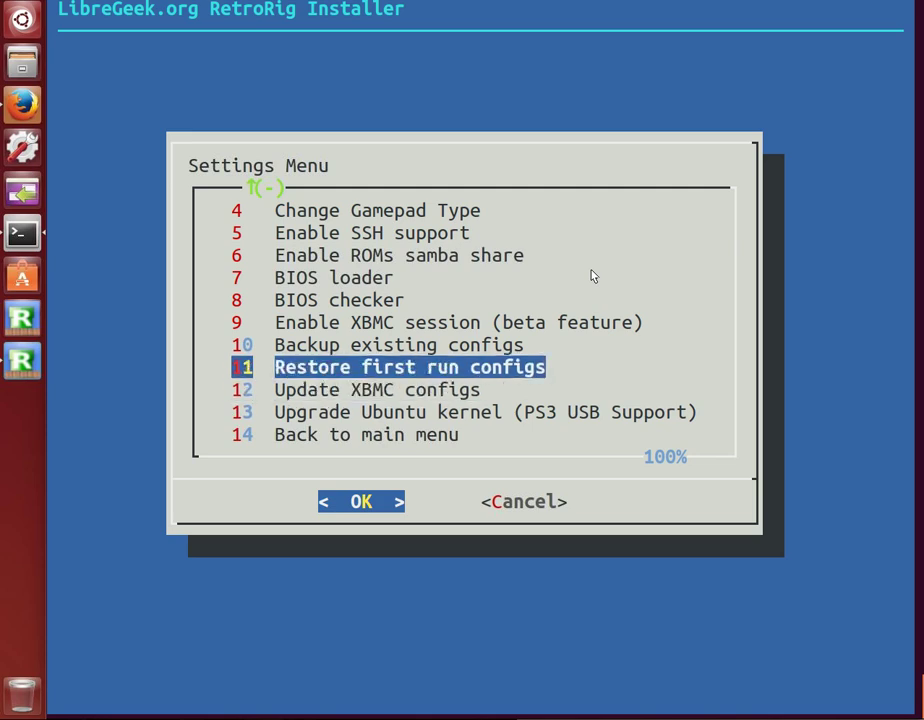
pyautogui.press('Down')
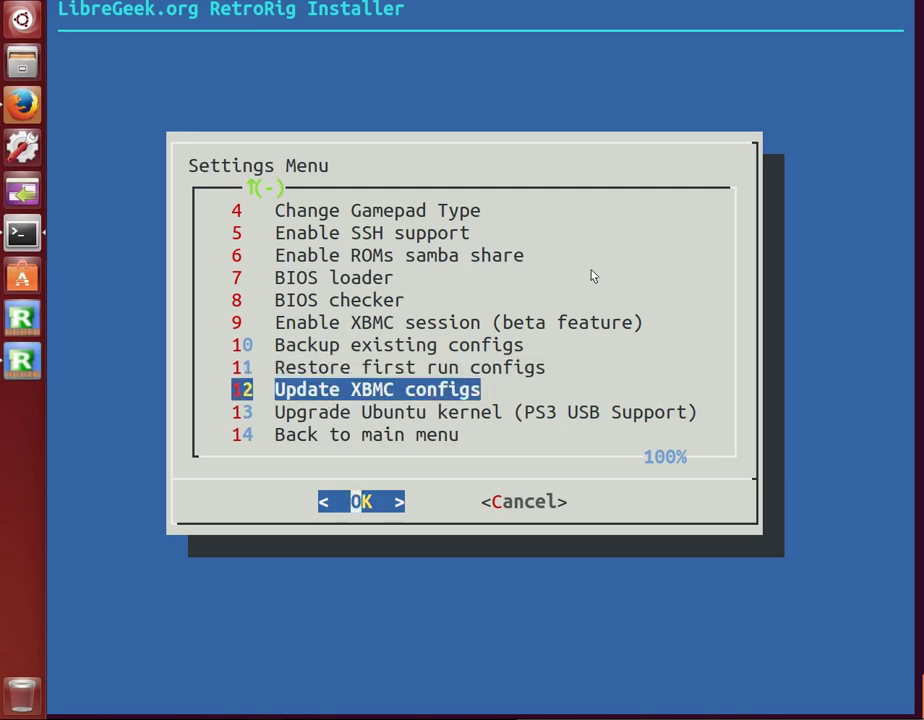
# Leave the settings through Back to main menu.
pyautogui.press('Down')
pyautogui.press('Down')
pyautogui.press('Return')
# Review the main menu entries from Retro Rig Settings through Pull latest files from git and Update emulator binaries to Update XBMC.
pyautogui.press('Down')
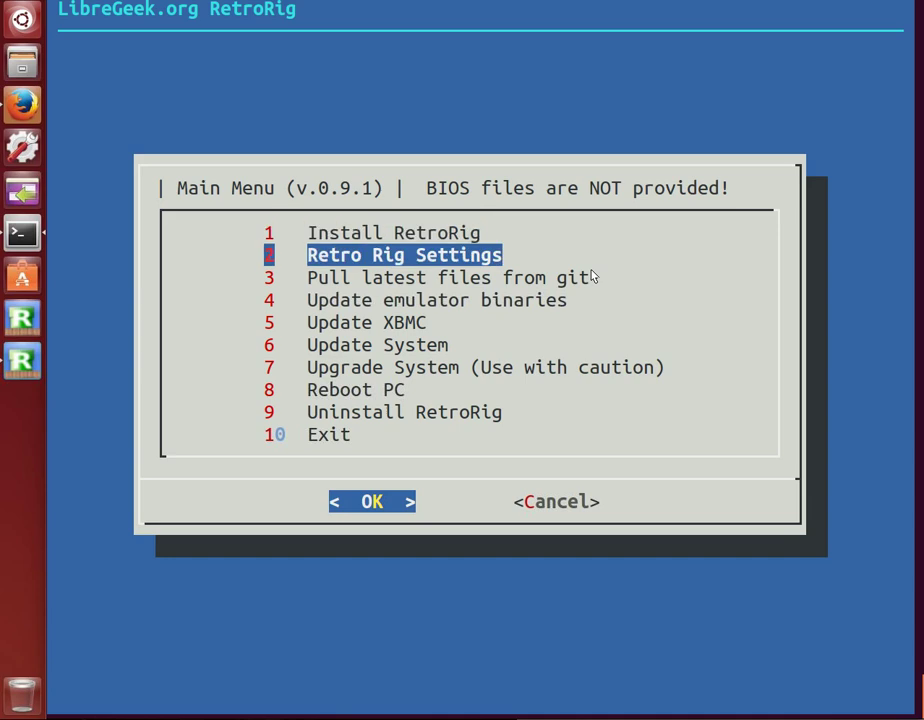
pyautogui.press('Up')
pyautogui.press('Down')
pyautogui.press('Down')
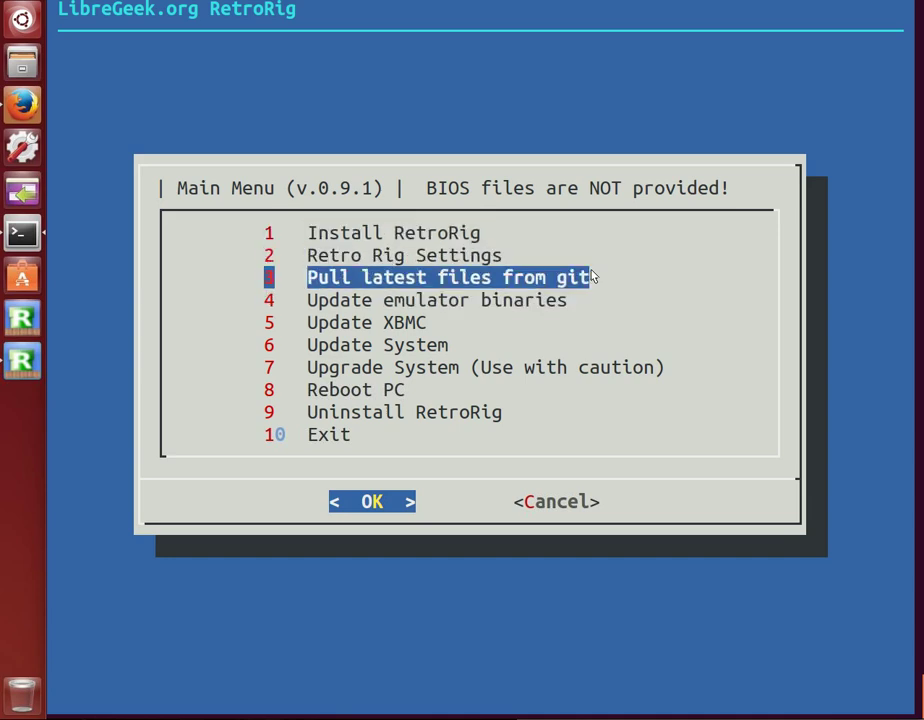
pyautogui.press('Down')
pyautogui.press('Up')
pyautogui.press('Down')
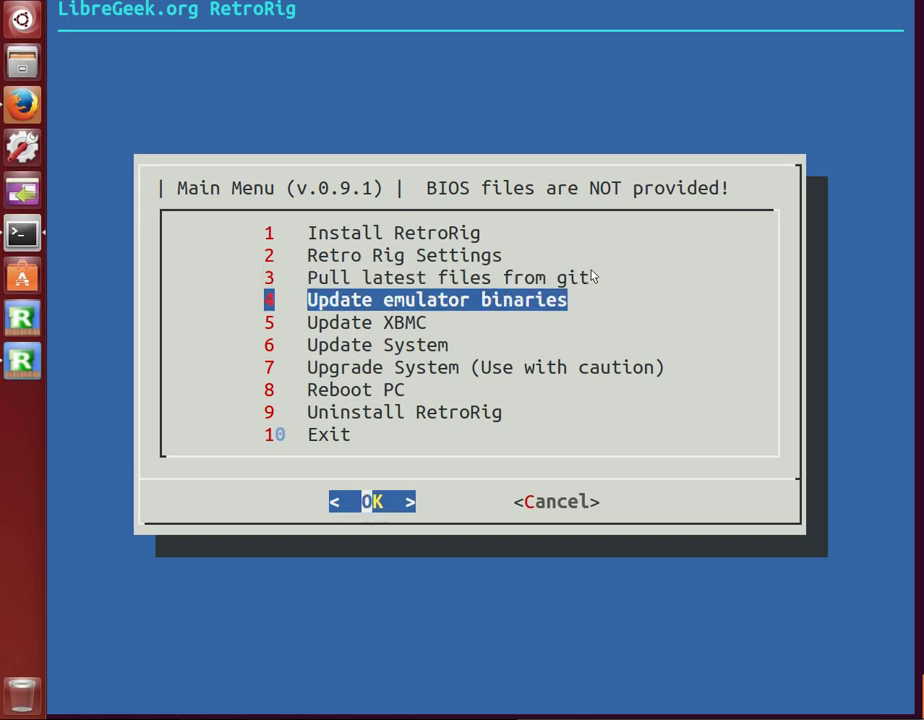
pyautogui.press('Down')
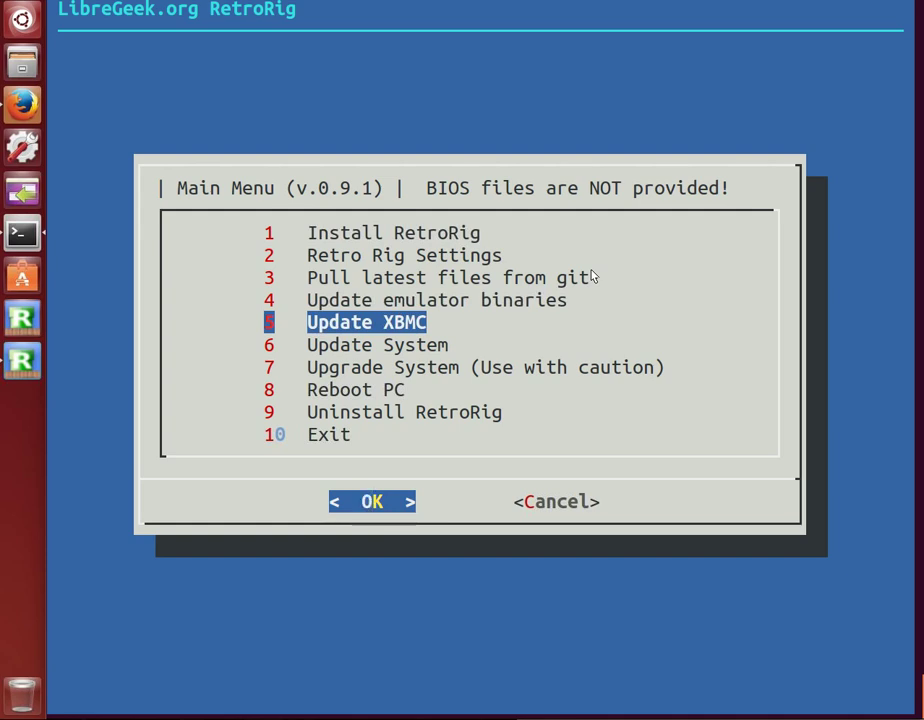
# Review the remaining main menu entries from Update System through Upgrade System, Reboot PC and Uninstall RetroRig to Exit.
pyautogui.press('Down')
pyautogui.press('Down')
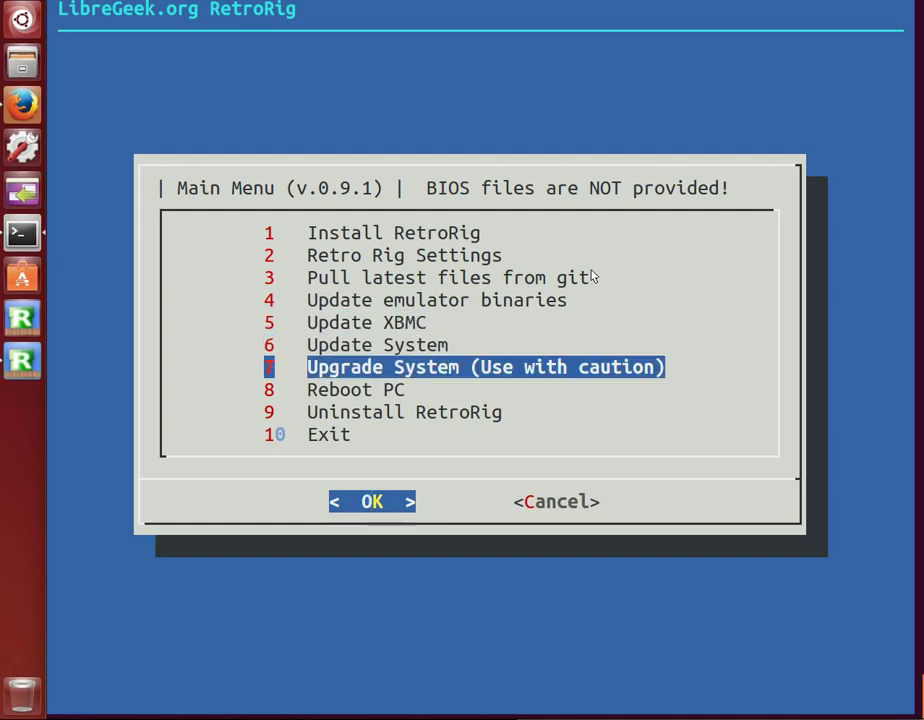
pyautogui.press('Down')
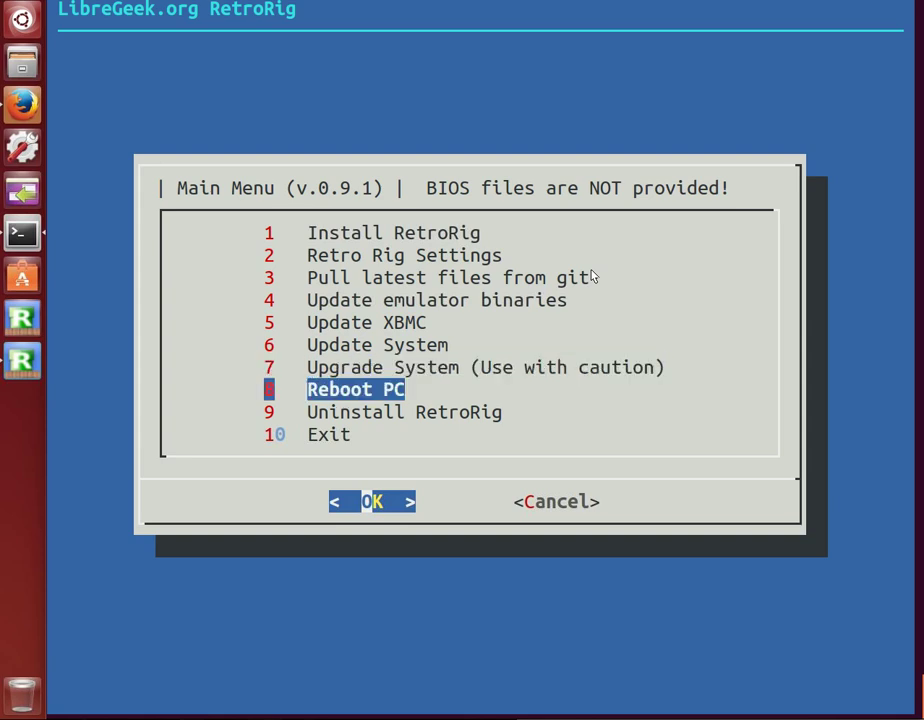
pyautogui.press('Up')
pyautogui.press('Down')
pyautogui.press('Down')
pyautogui.press('Up')
pyautogui.press('Down')
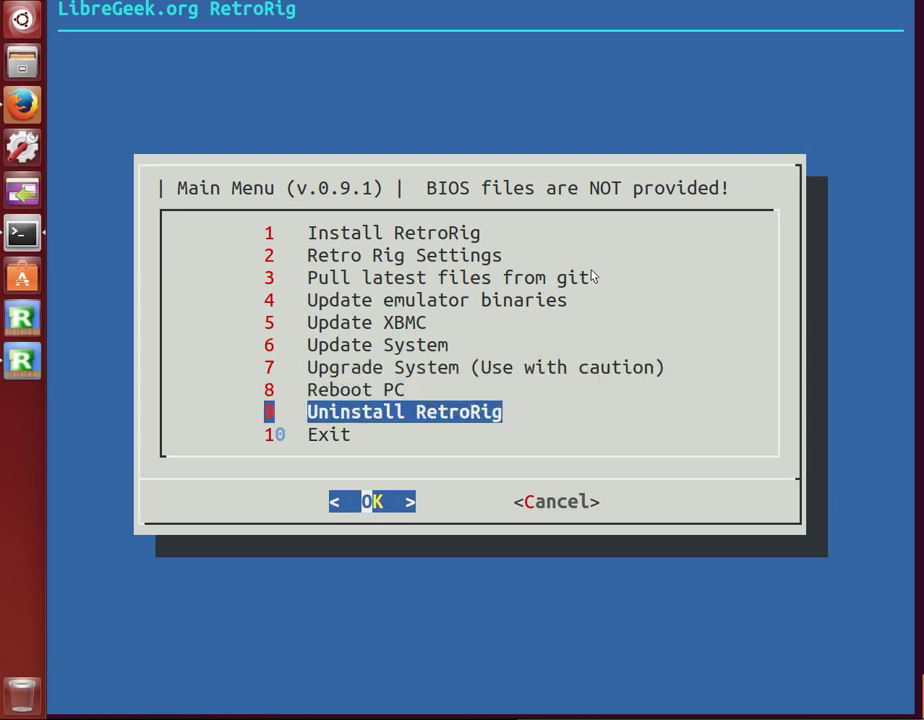
pyautogui.press('Down')
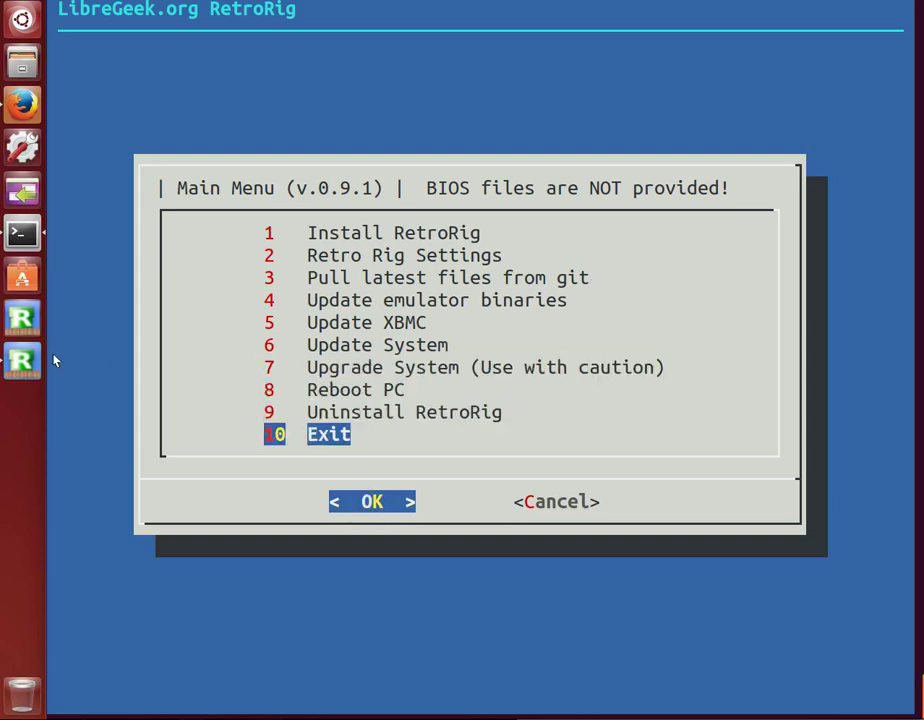
# Switch to the RetroRig XBMC window and open the game library from its home screen.
pyautogui.click(14, 368)
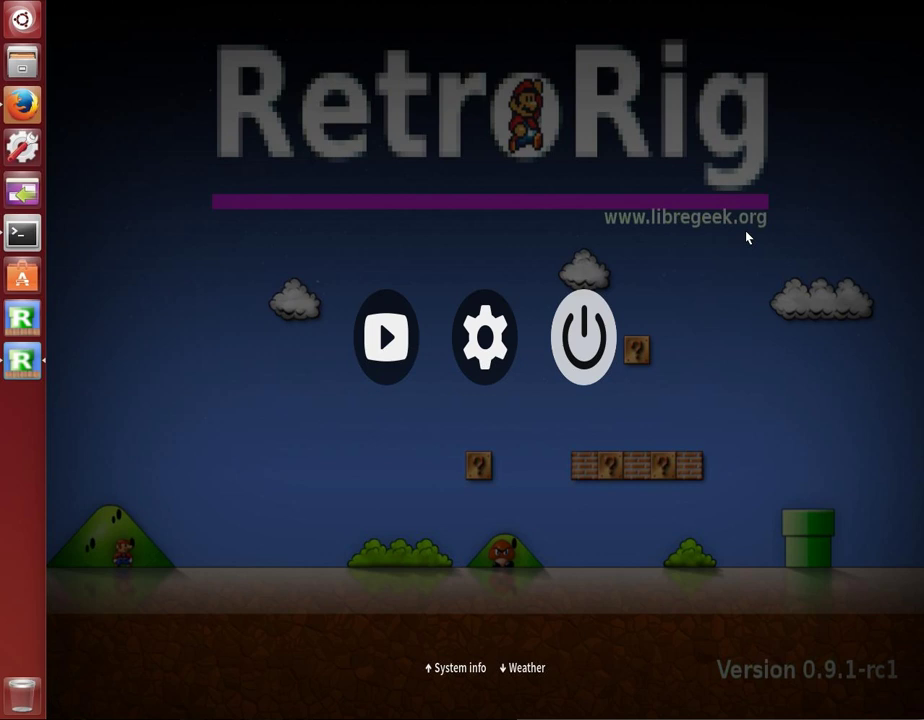
pyautogui.press('Left')
pyautogui.press('Left')
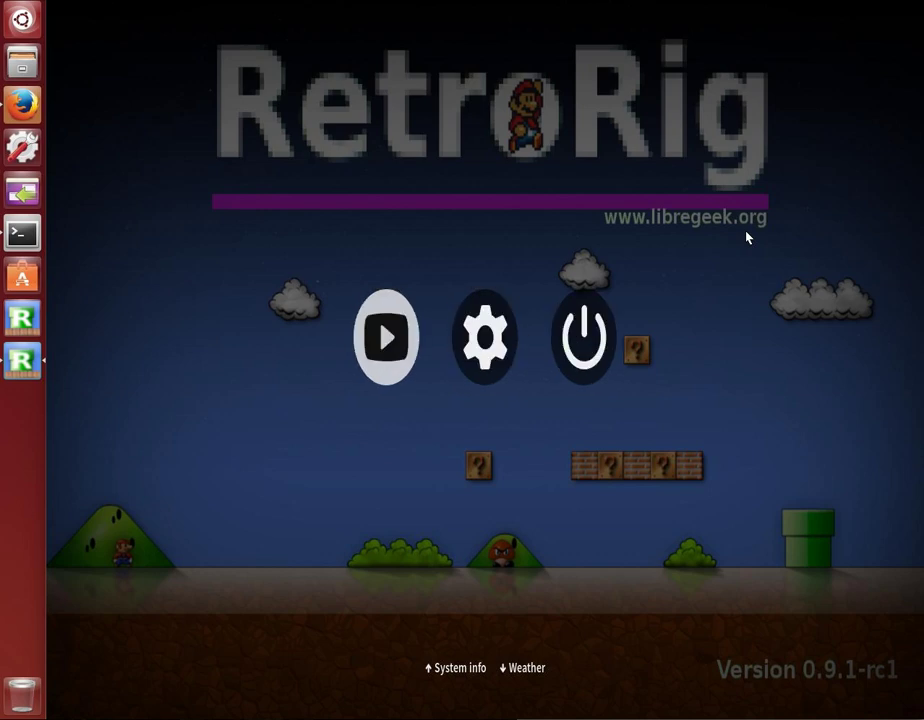
pyautogui.press('Return')
# Browse the game list past Breakout - Breakaway to the details of Kirby's Dream Land 3.
pyautogui.press('Down')
pyautogui.press('Down')
pyautogui.press('Down')
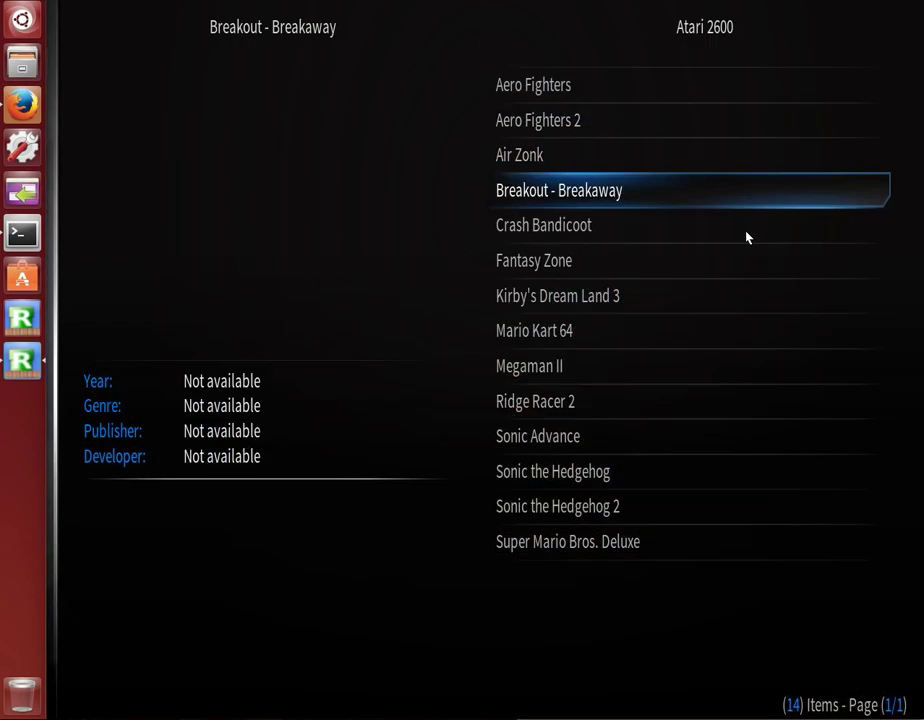
pyautogui.press('Down')
pyautogui.press('Down')
pyautogui.press('Down')
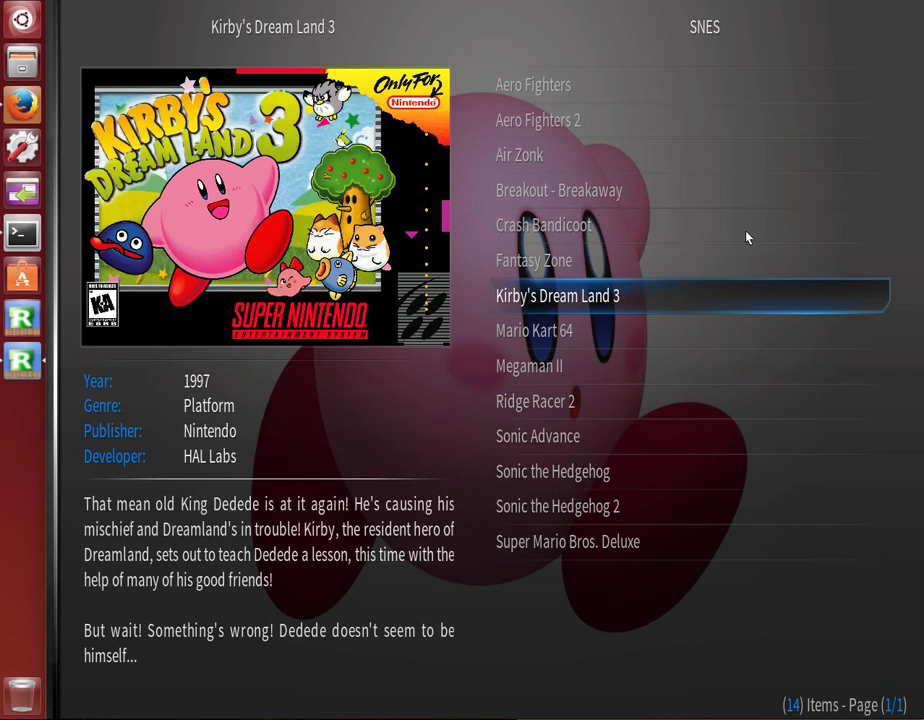
# Examine all systems offered by the library's Console filter, from MAME through SNES and NES, and close the filters without applying any.
pyautogui.press('Left')
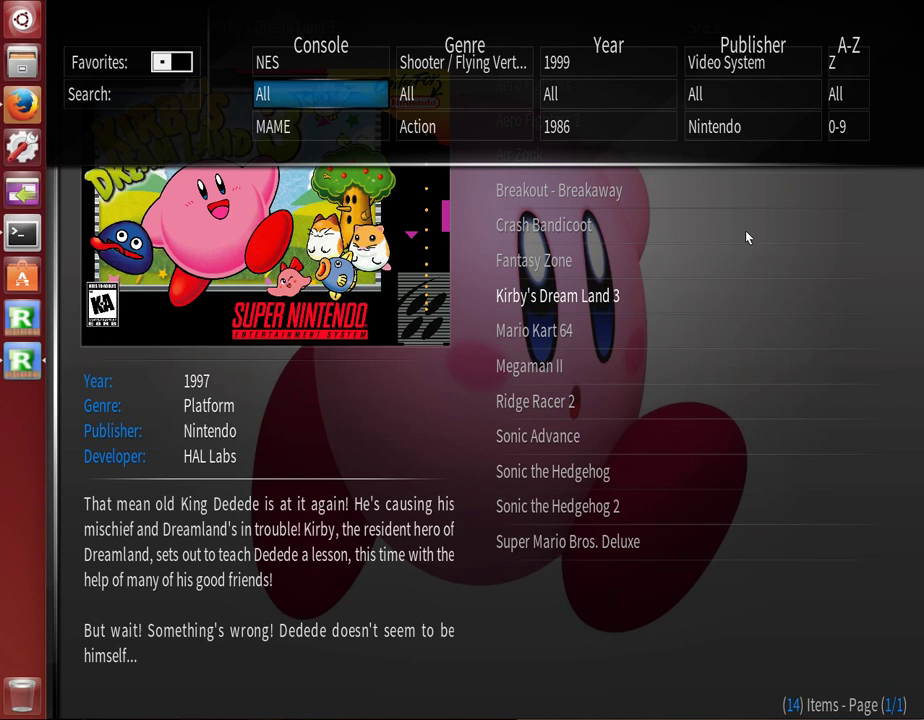
pyautogui.press('Down')
pyautogui.press('Down')
pyautogui.press('Up')
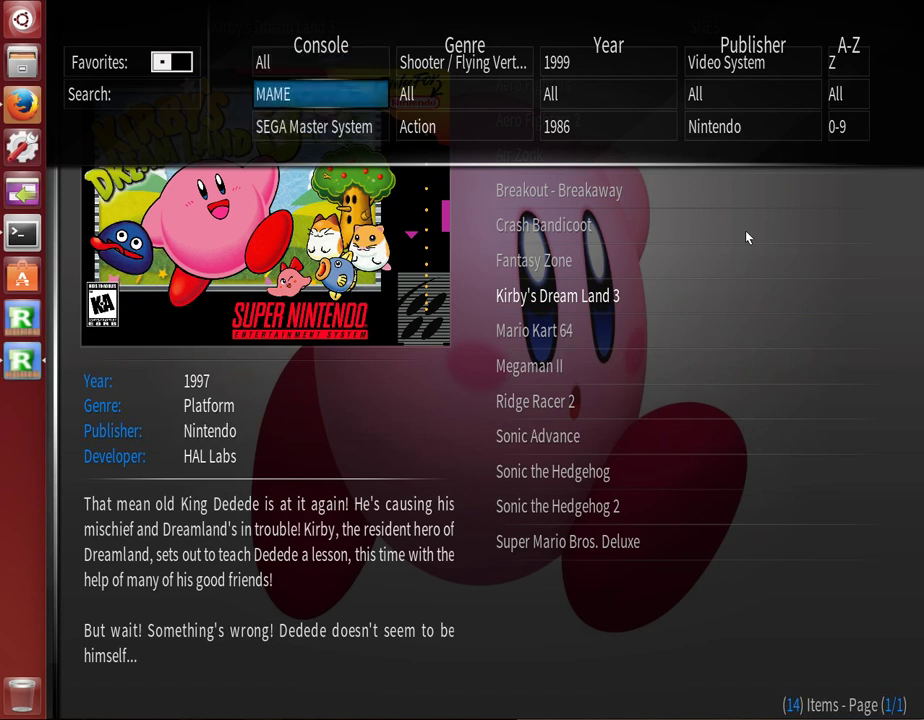
pyautogui.press('Down')
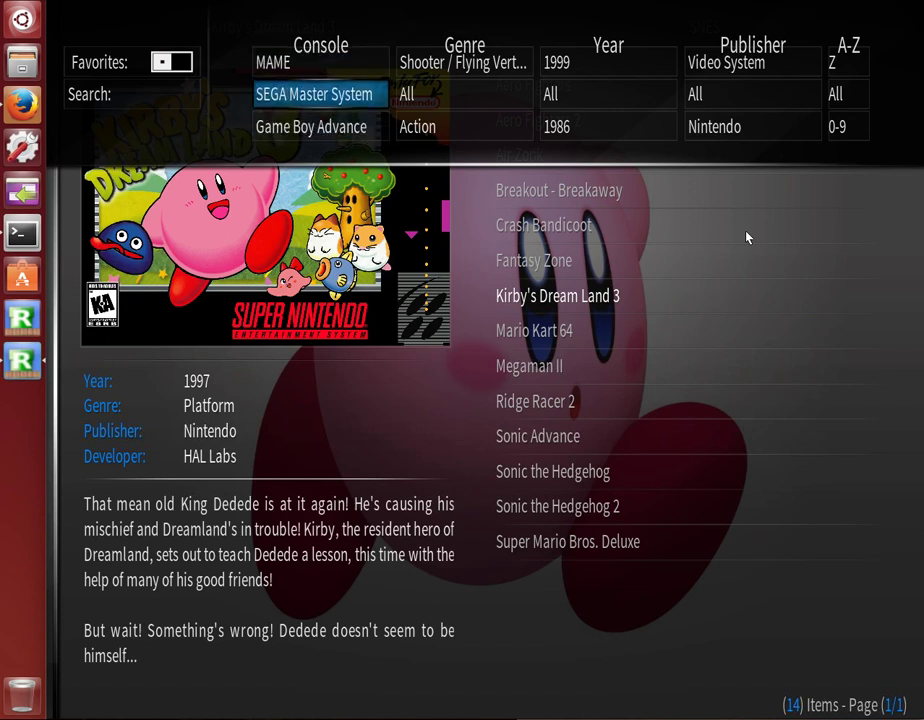
pyautogui.press('Down')
pyautogui.press('Down')
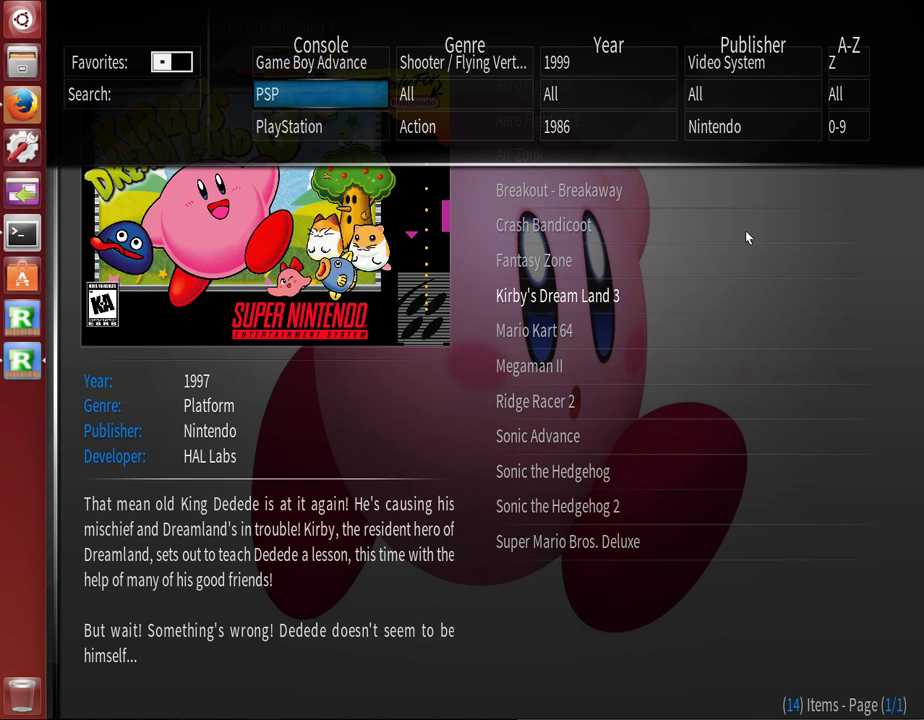
pyautogui.press('Down')
pyautogui.press('Down')
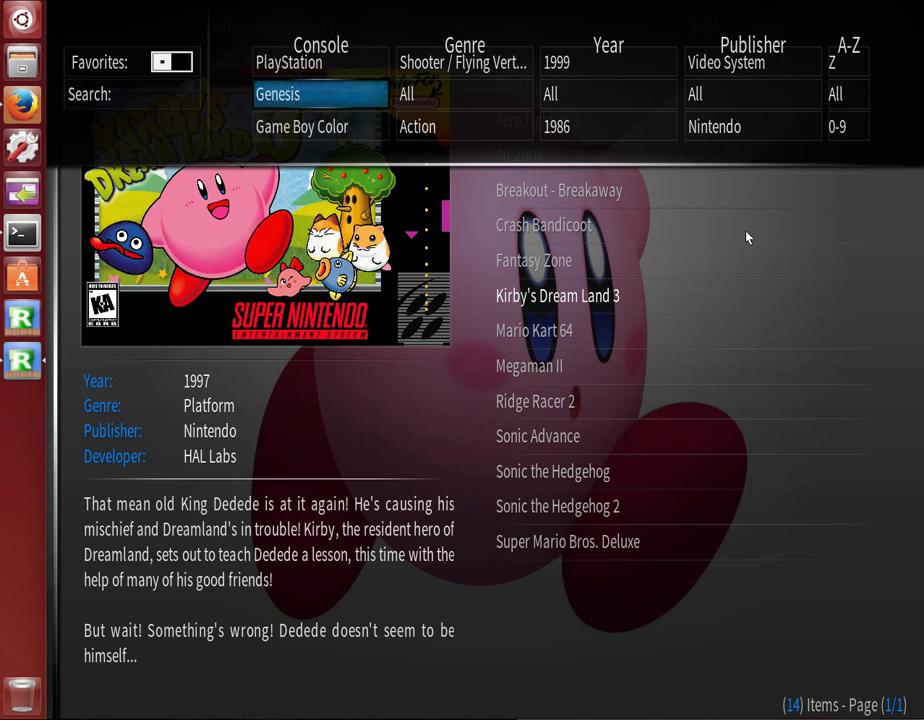
pyautogui.press('Down')
pyautogui.press('Down')
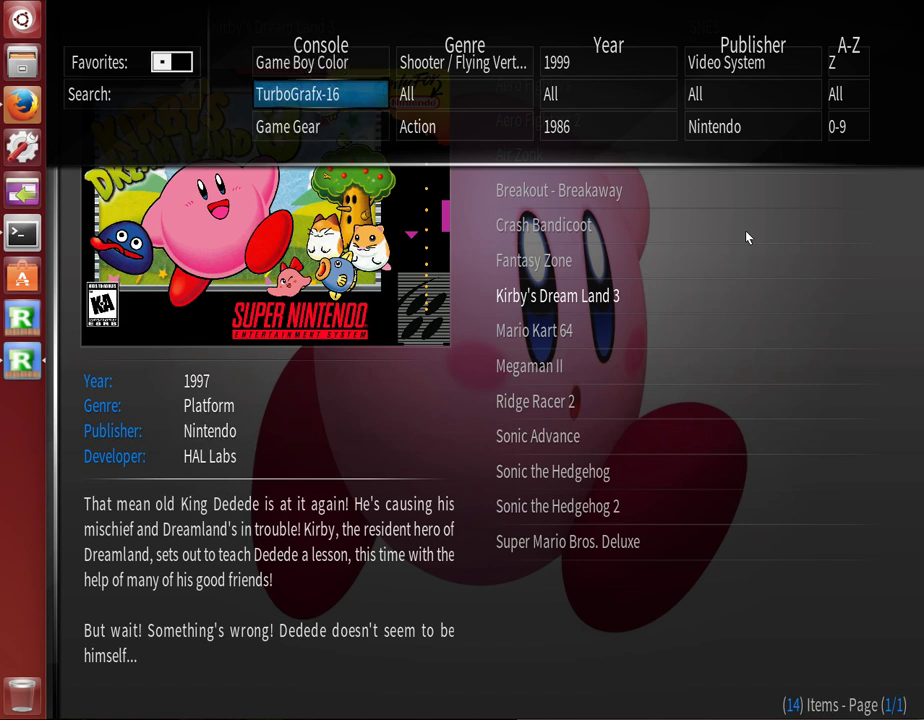
pyautogui.press('Down')
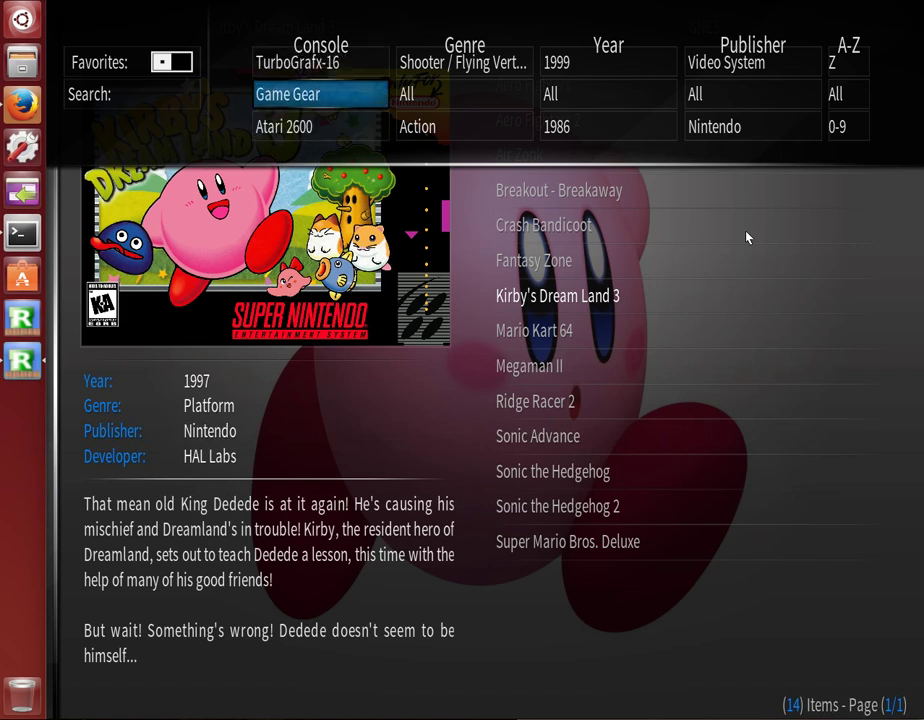
pyautogui.press('Down')
pyautogui.press('Down')
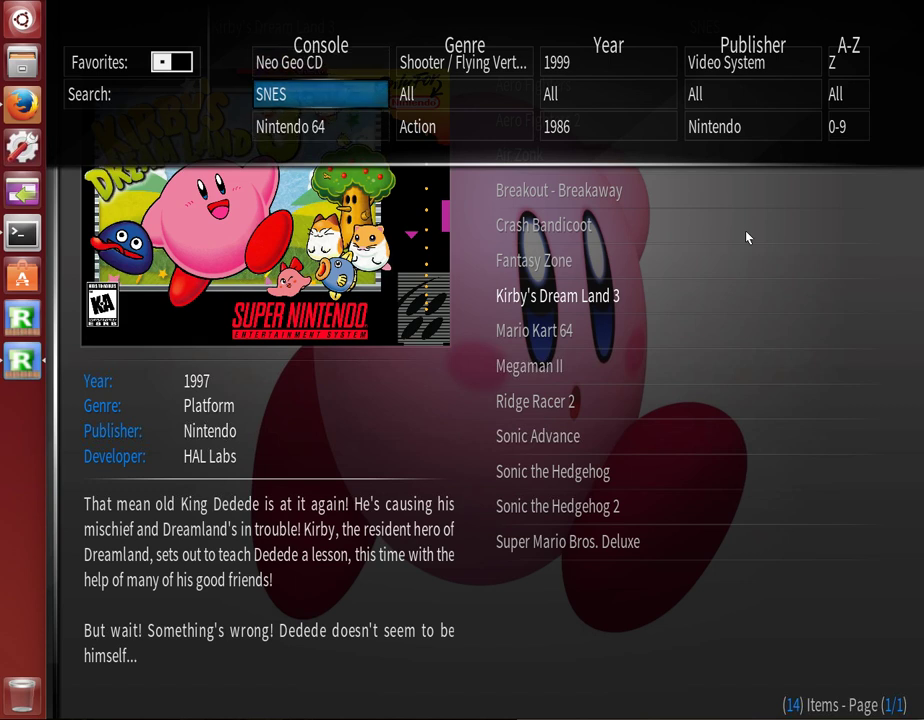
pyautogui.press('Down')
pyautogui.press('Down')
pyautogui.press('Down')
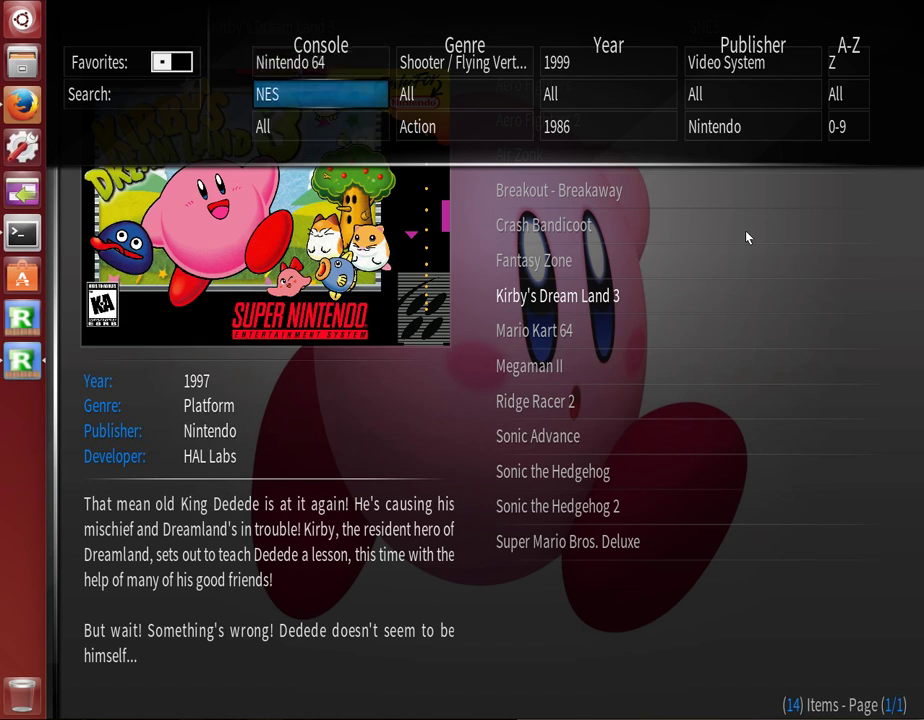
pyautogui.press('Down')
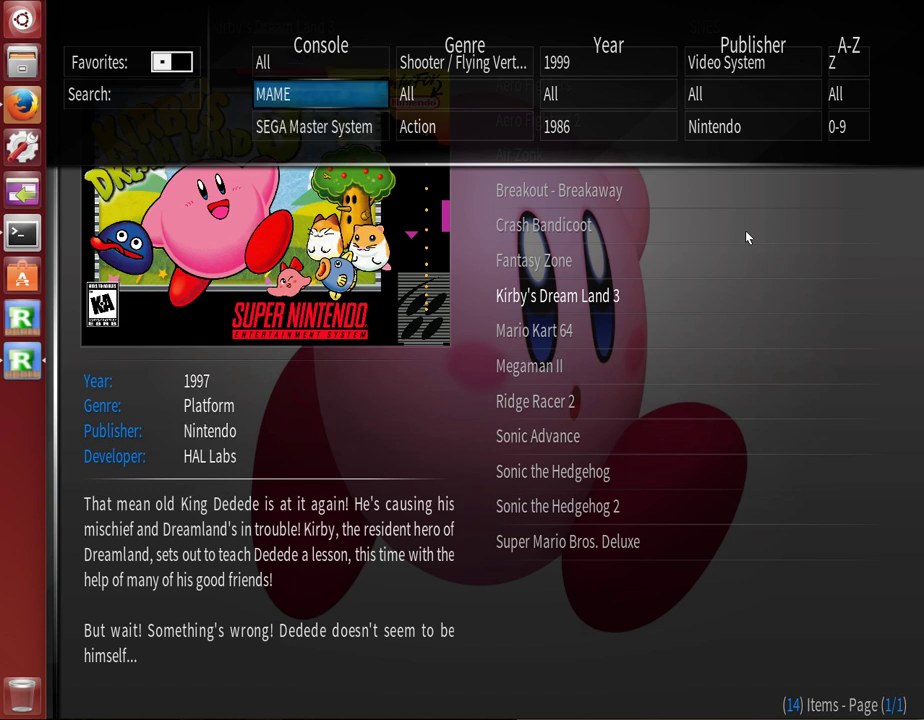
pyautogui.press('Escape')
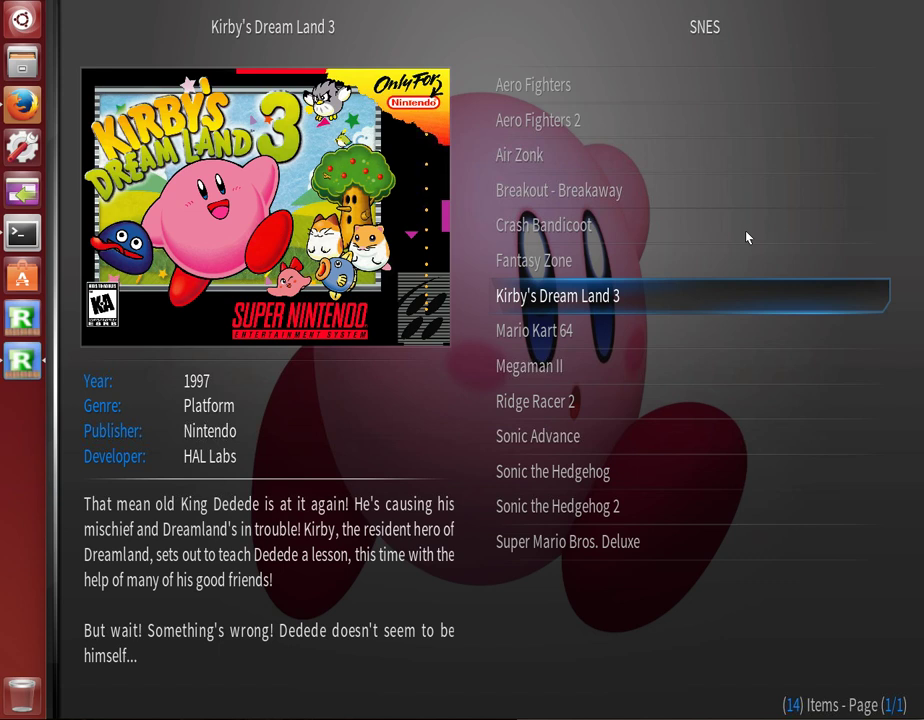
# Open the library options for Kirby's Dream Land 3 and review them from Import Games to Add Selection To Favorites.
pyautogui.press('c')
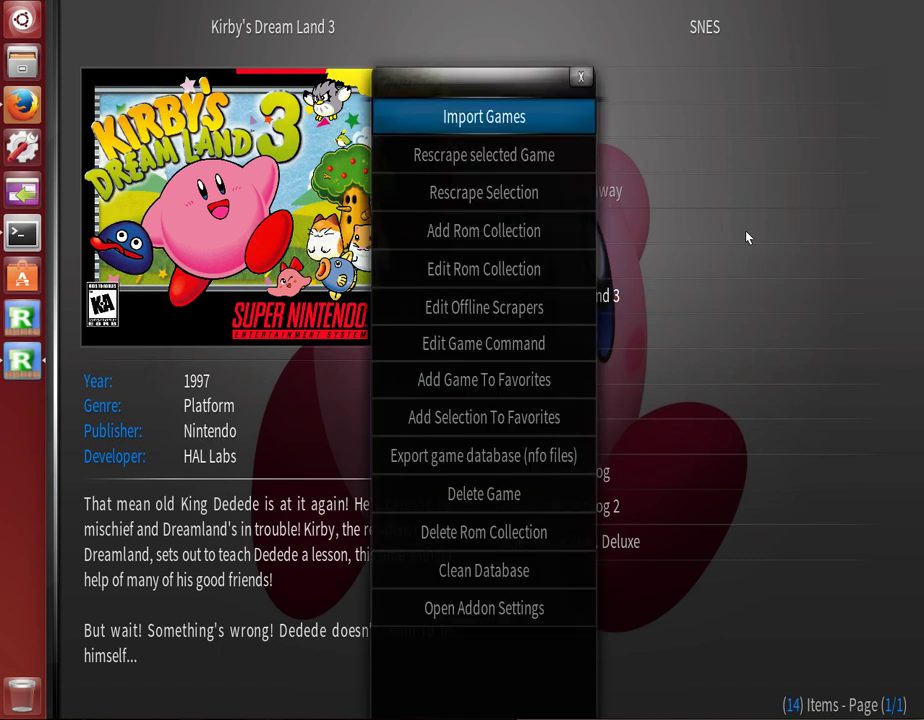
pyautogui.press('Down')
pyautogui.press('Down')
pyautogui.press('Down')
pyautogui.press('Down')
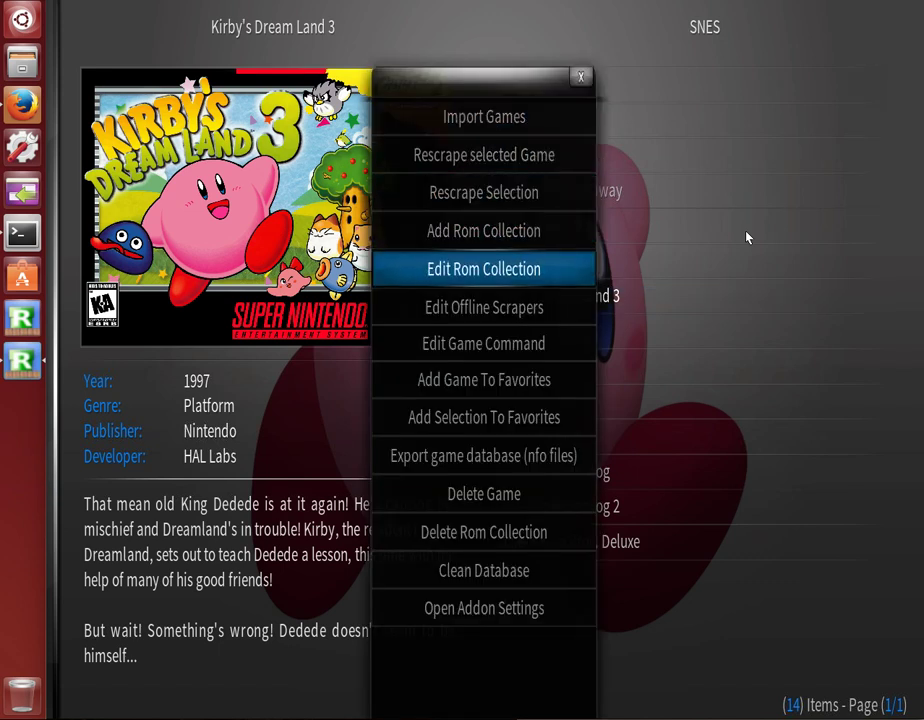
pyautogui.press('Down')
pyautogui.press('Down')
pyautogui.press('Down')
pyautogui.press('Down')
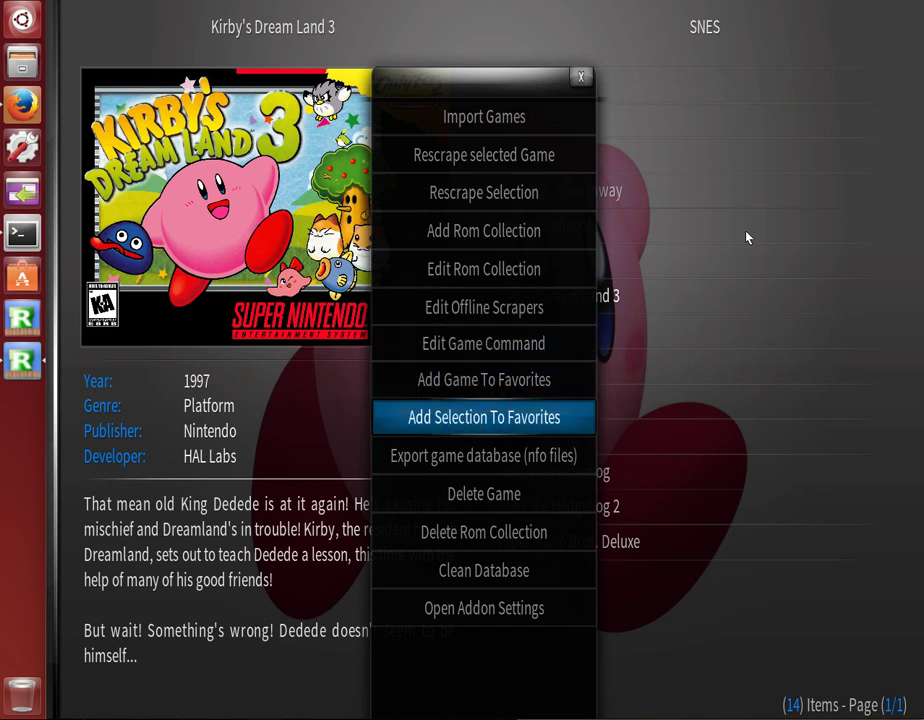
# Go back through the library options to Add Rom Collection and leave the options.
pyautogui.press('Up')
pyautogui.press('Up')
pyautogui.press('Up')
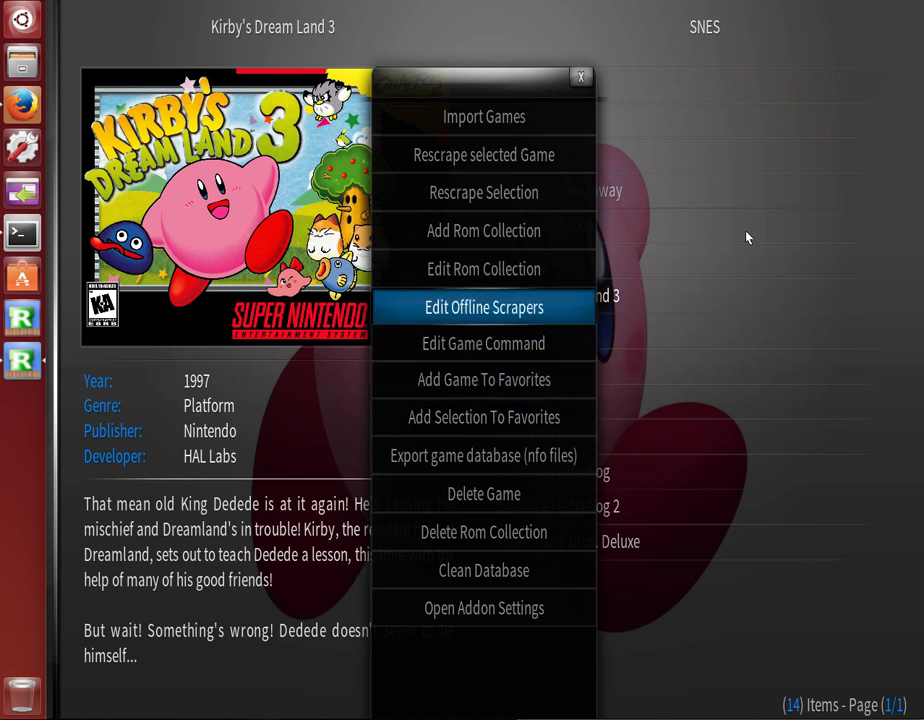
pyautogui.press('Up')
pyautogui.press('Up')
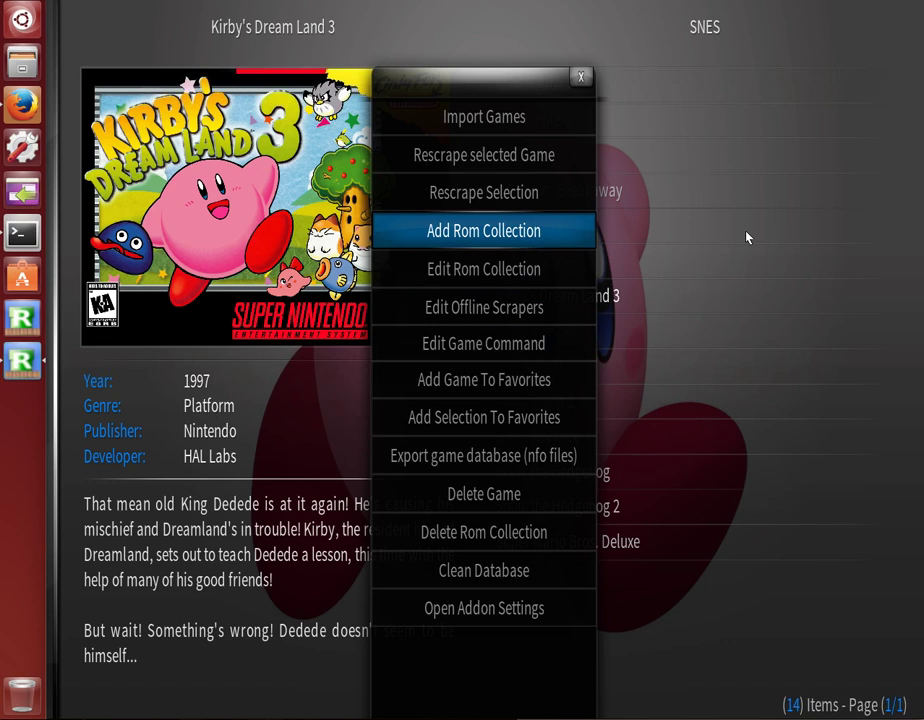
pyautogui.press('Return')
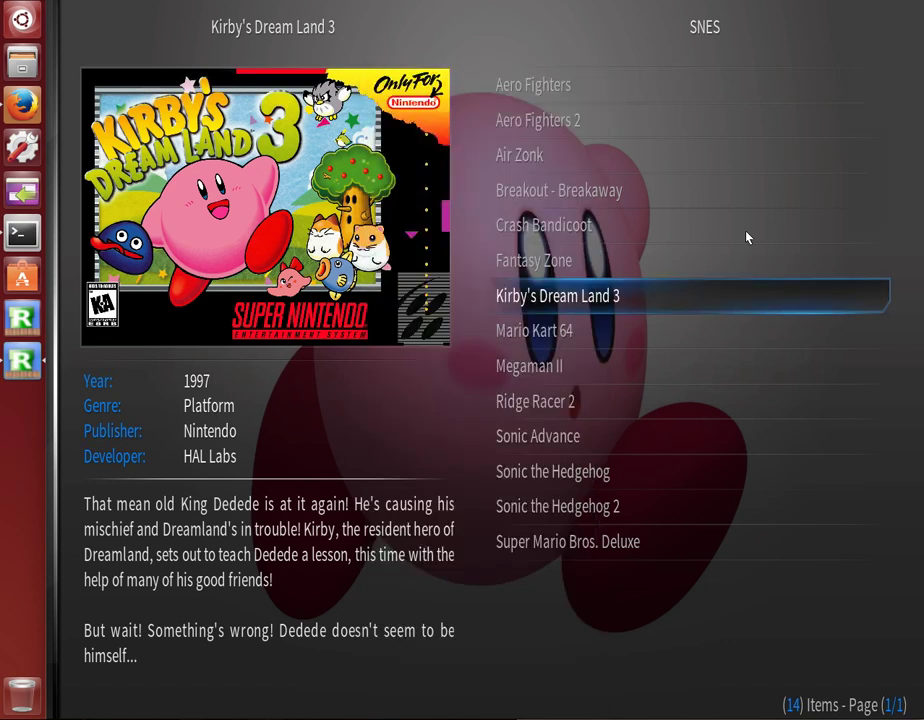
# Find Sonic Advance in the game list and launch it.
pyautogui.press('Down')
pyautogui.press('Up')
pyautogui.press('Up')
pyautogui.press('Up')
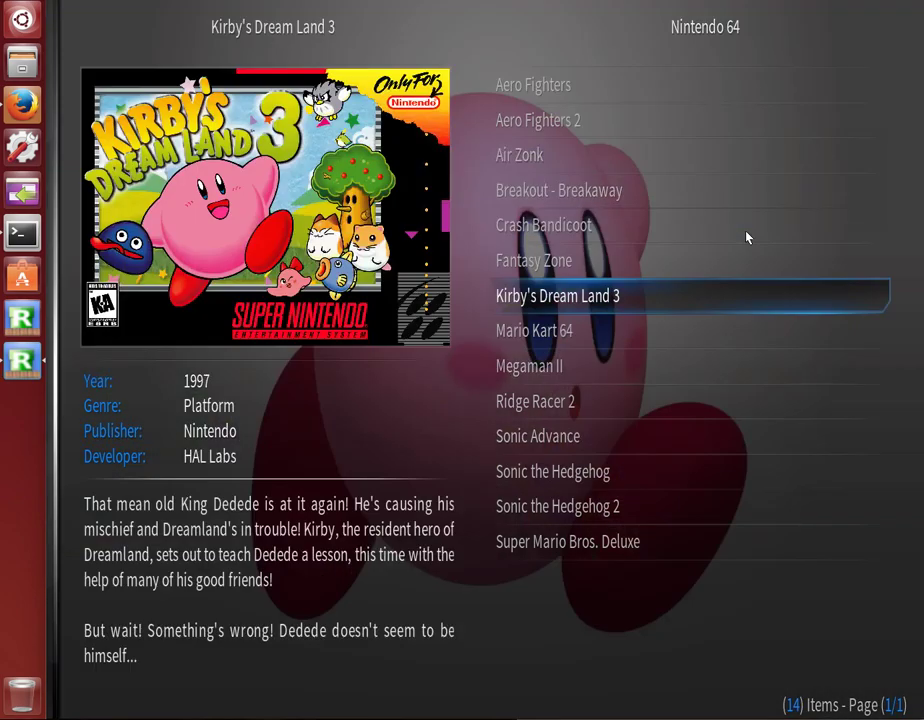
pyautogui.press('Down')
pyautogui.press('Down')
pyautogui.press('Down')
pyautogui.press('Down')
pyautogui.press('Down')
pyautogui.press('Down')
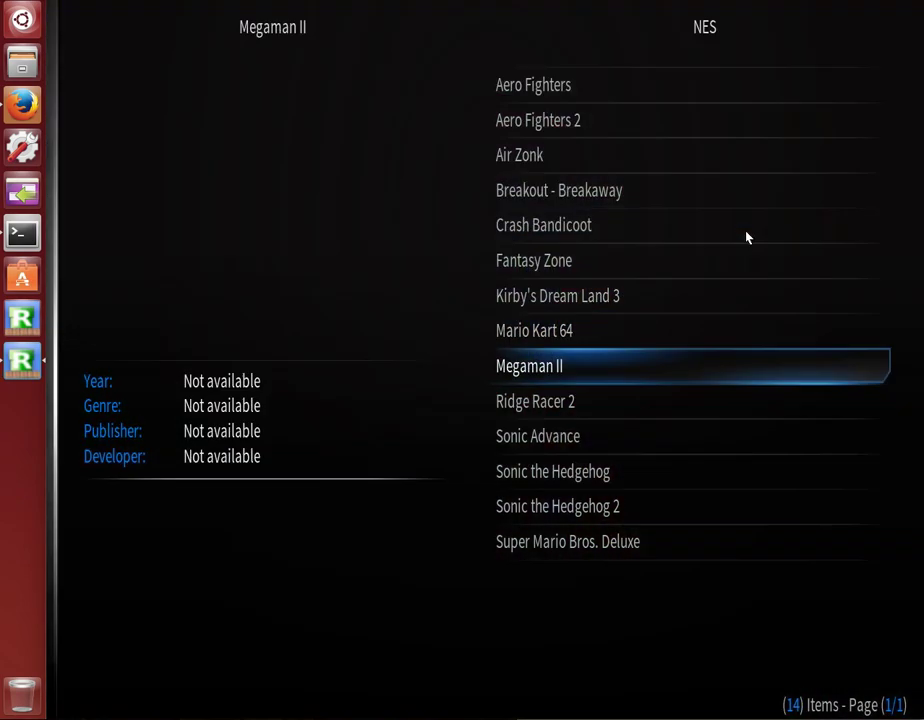
pyautogui.press('Return')
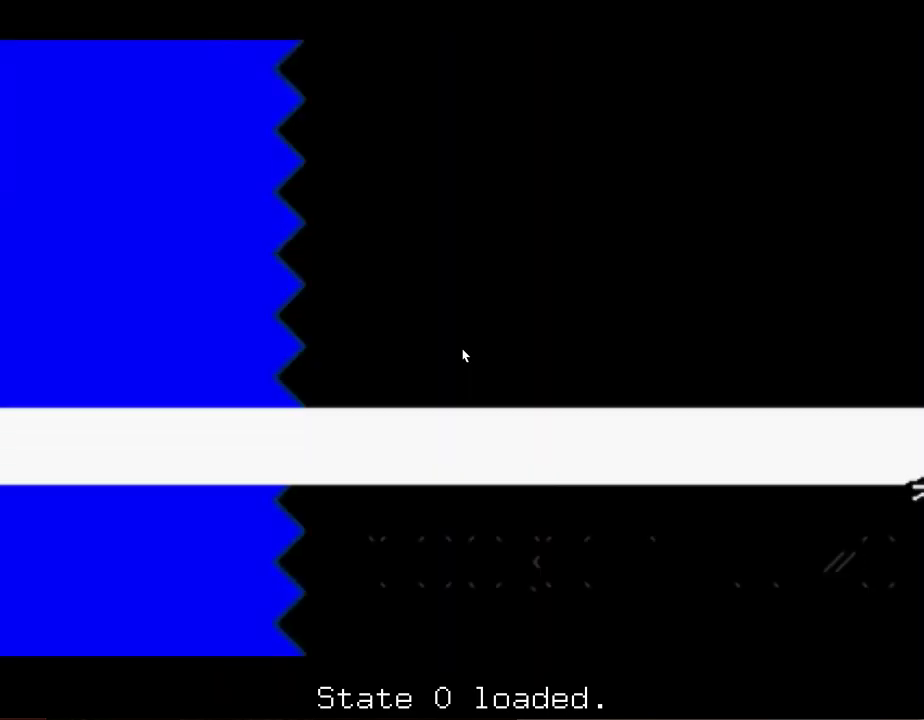
pyautogui.press('Right')
pyautogui.press('z')
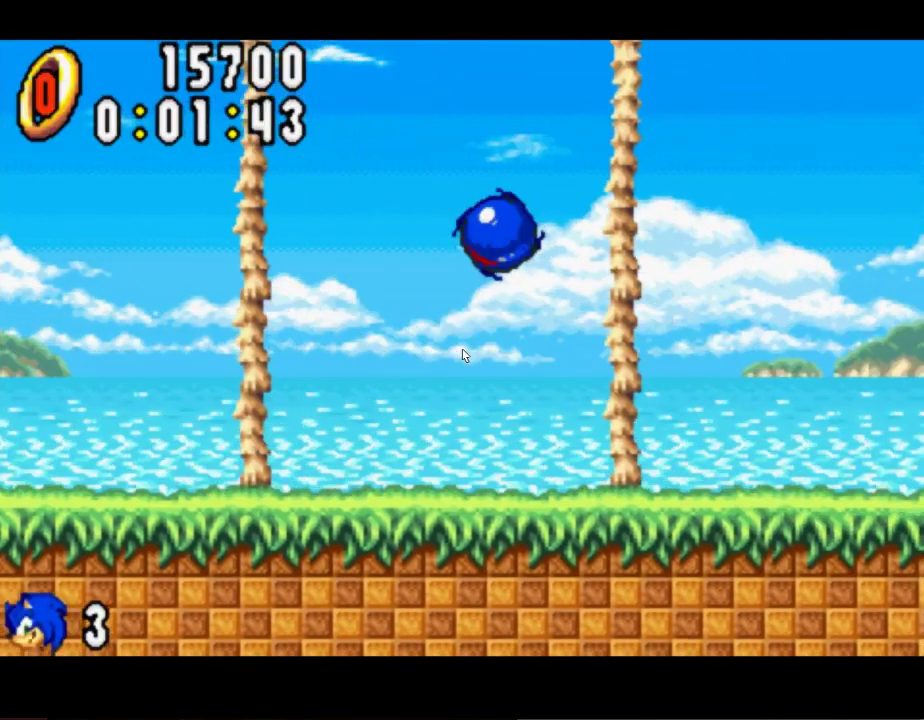
pyautogui.press('z')
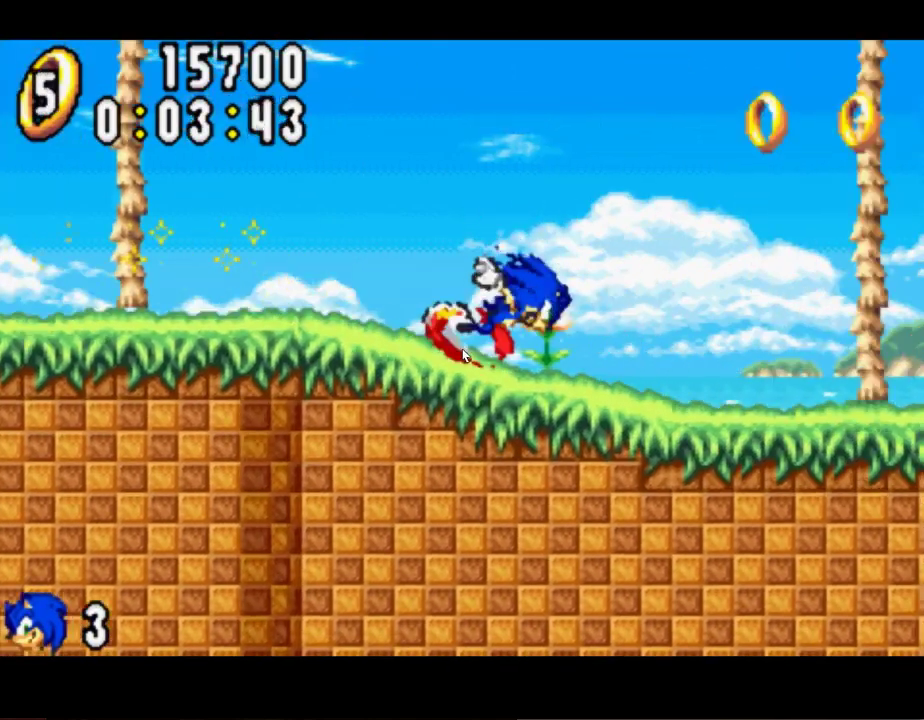
pyautogui.press('z')
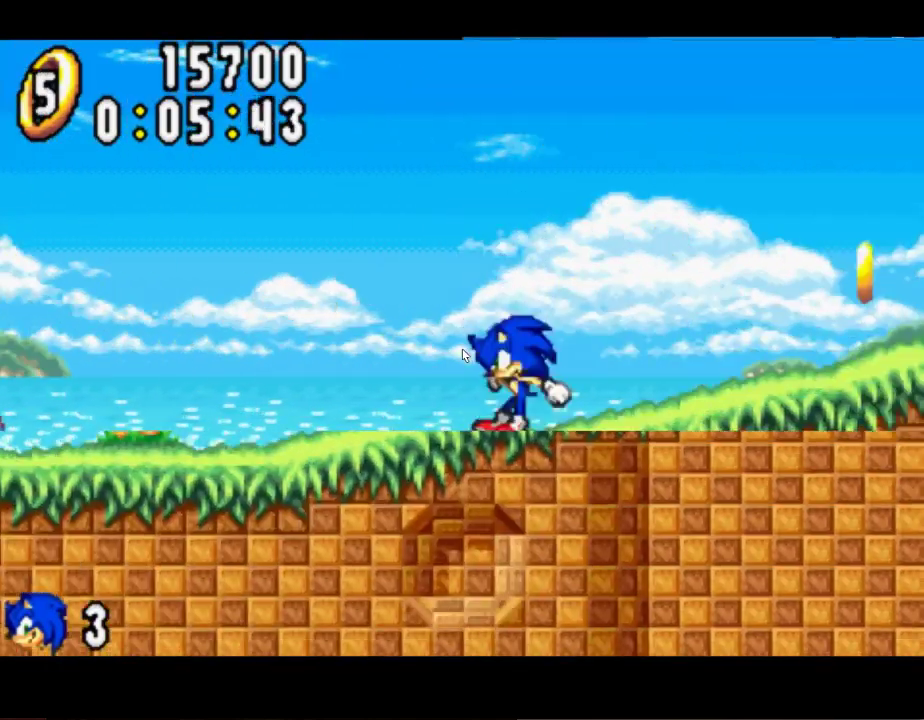
pyautogui.press('z')
pyautogui.press('z')
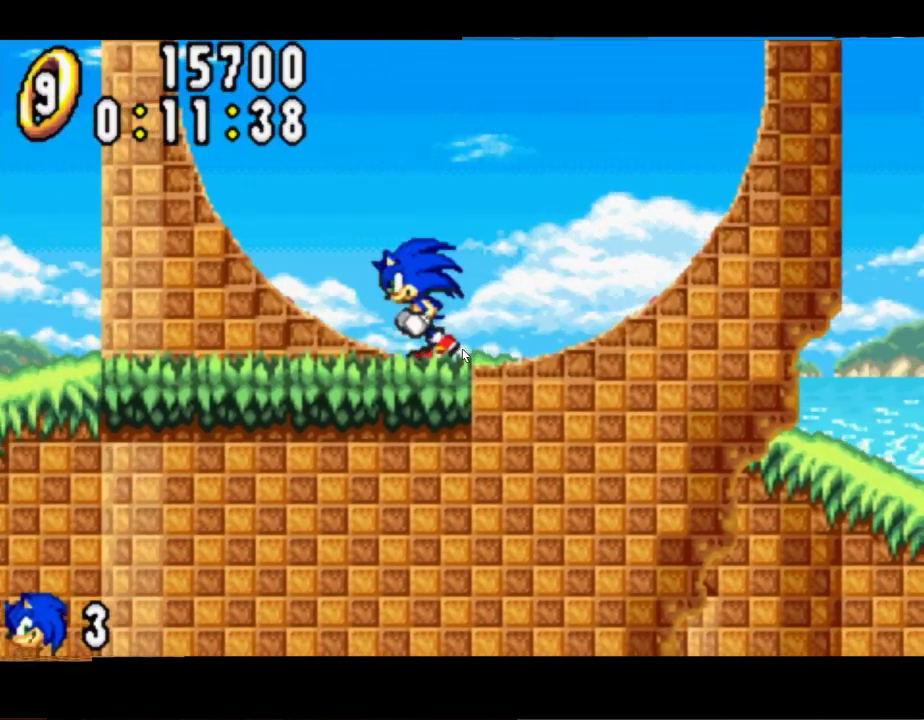
pyautogui.press('Down')
pyautogui.press('z')
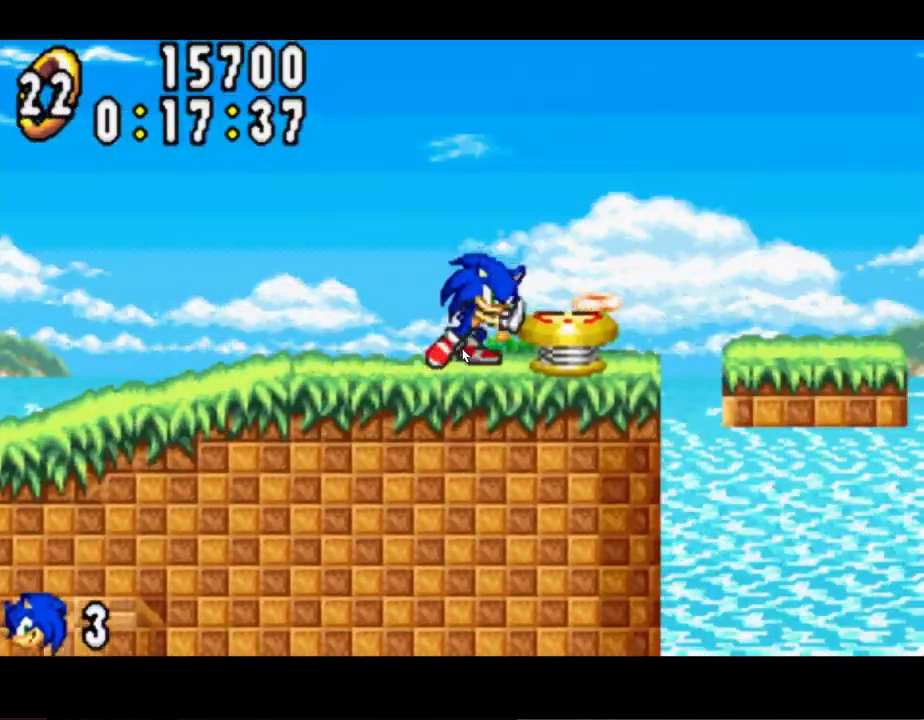
pyautogui.press('z')
pyautogui.press('Right')
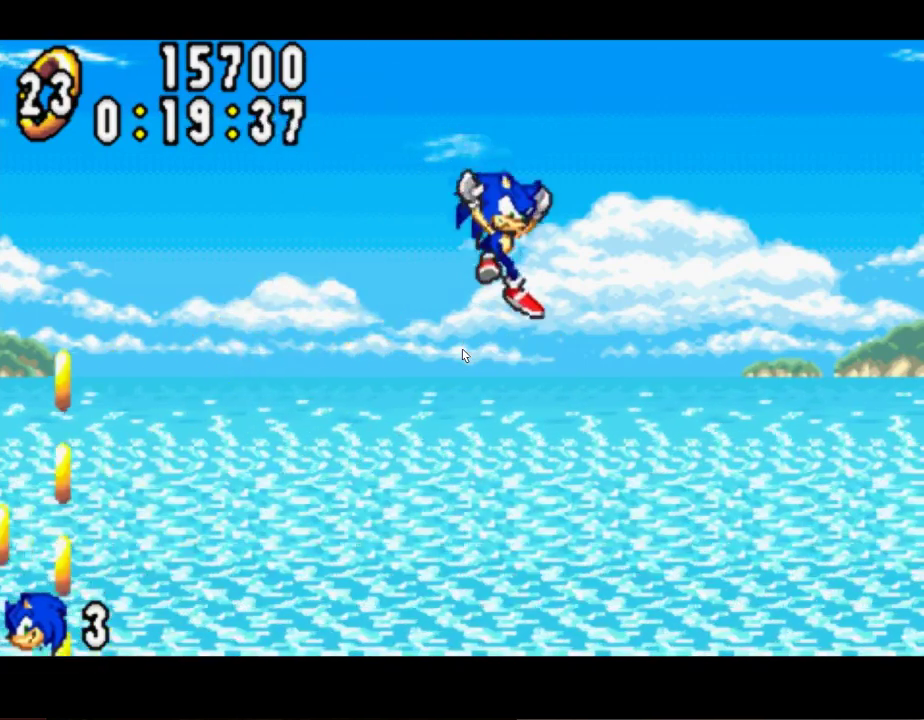
pyautogui.press('z')
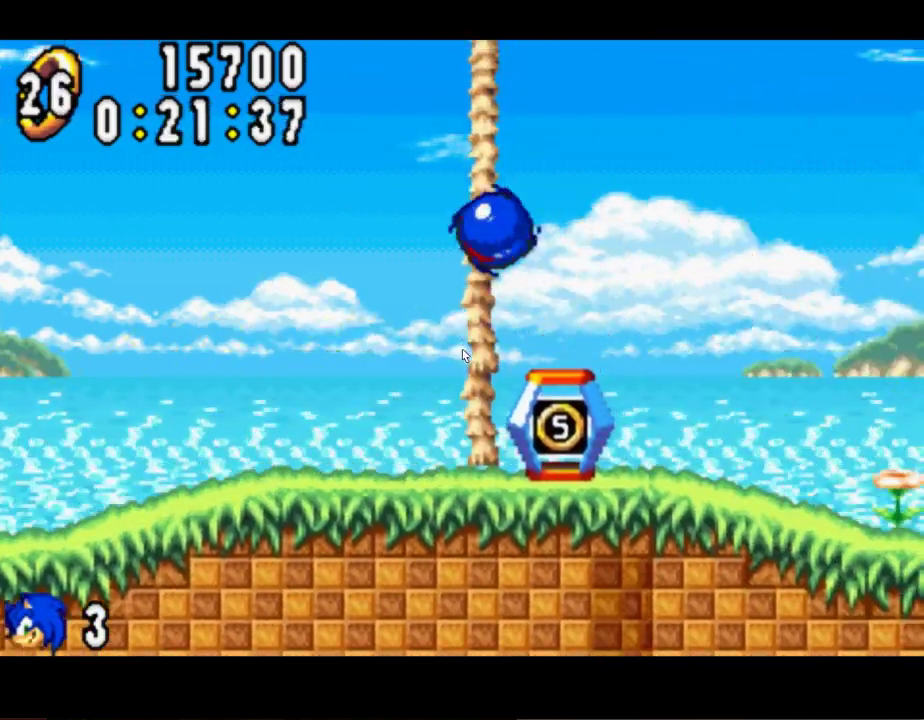
pyautogui.press('Right')
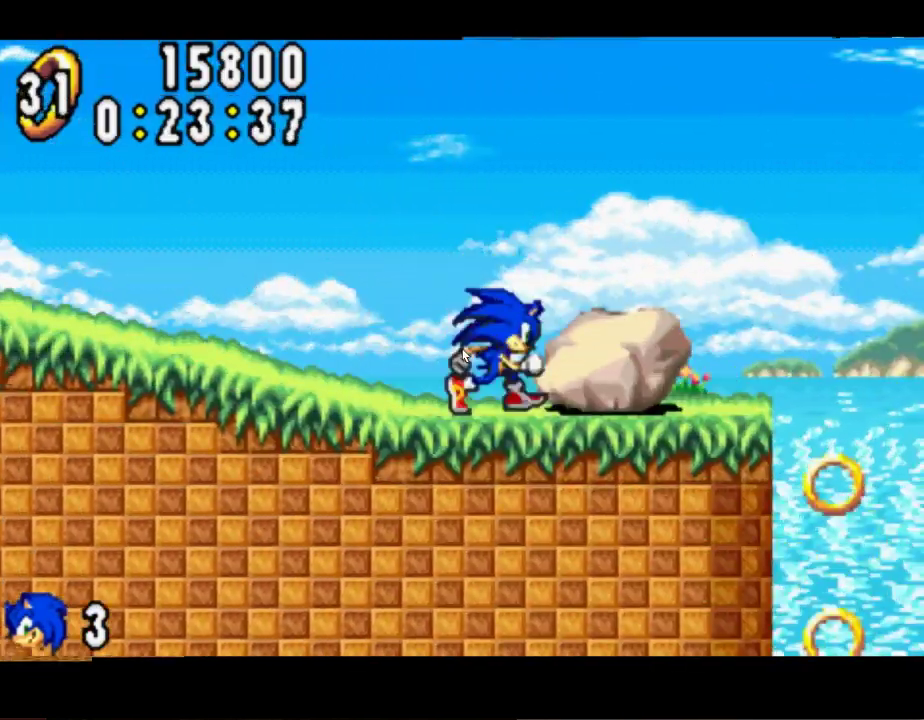
# Quit Sonic Advance and browse back up the game list to Kirby's Dream Land 3.
pyautogui.press('Escape')
pyautogui.press('Down')
pyautogui.press('Up')
pyautogui.press('Up')
pyautogui.press('Up')
pyautogui.press('Up')
pyautogui.press('Up')
pyautogui.press('Up')
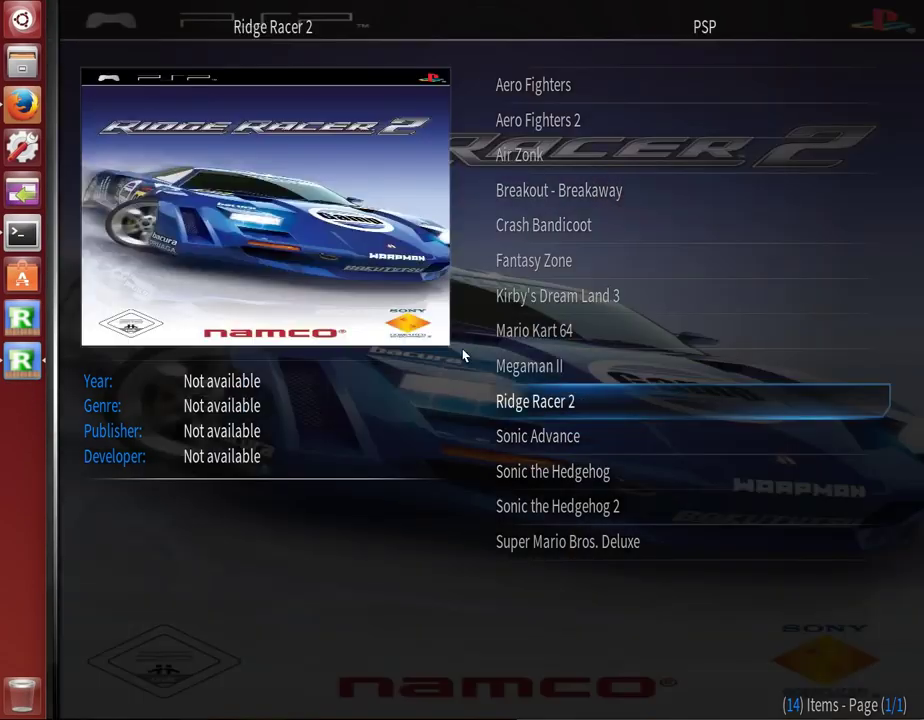
pyautogui.press('Down')
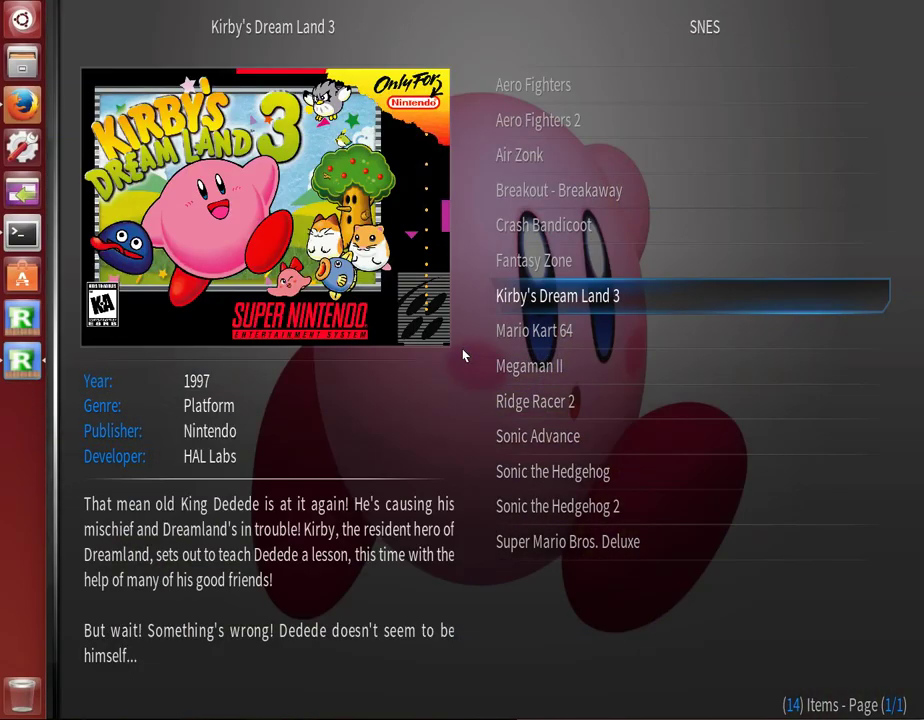
# Browse the game list down to Sonic the Hedgehog 2 and back to Sonic Advance, and leave the library for the home screen.
pyautogui.press('Down')
pyautogui.press('Down')
pyautogui.press('Down')
pyautogui.press('Down')
pyautogui.press('Down')
pyautogui.press('Down')
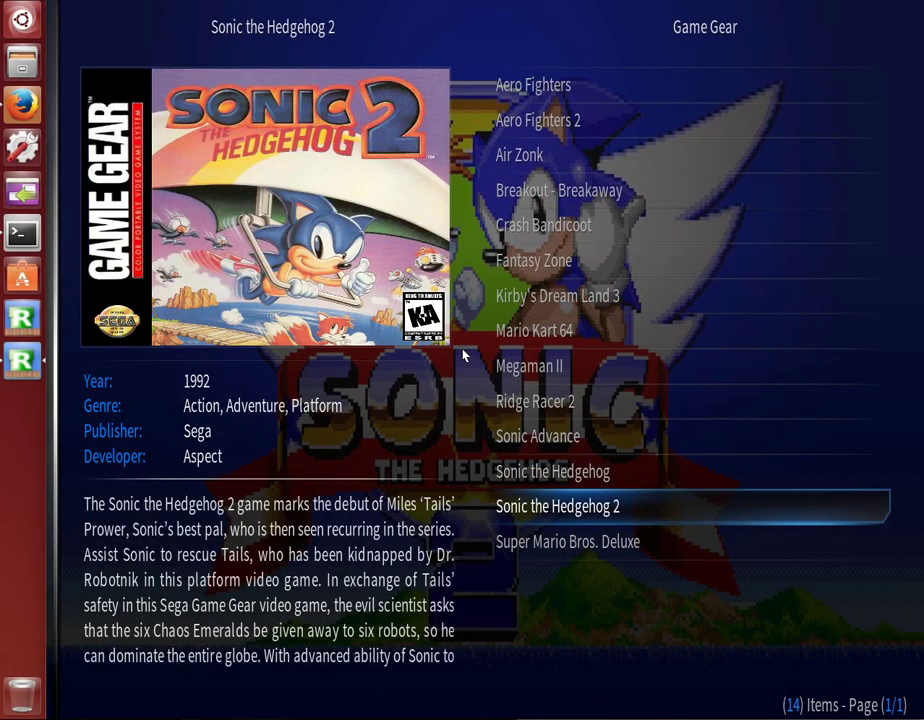
pyautogui.press('Up')
pyautogui.press('Up')
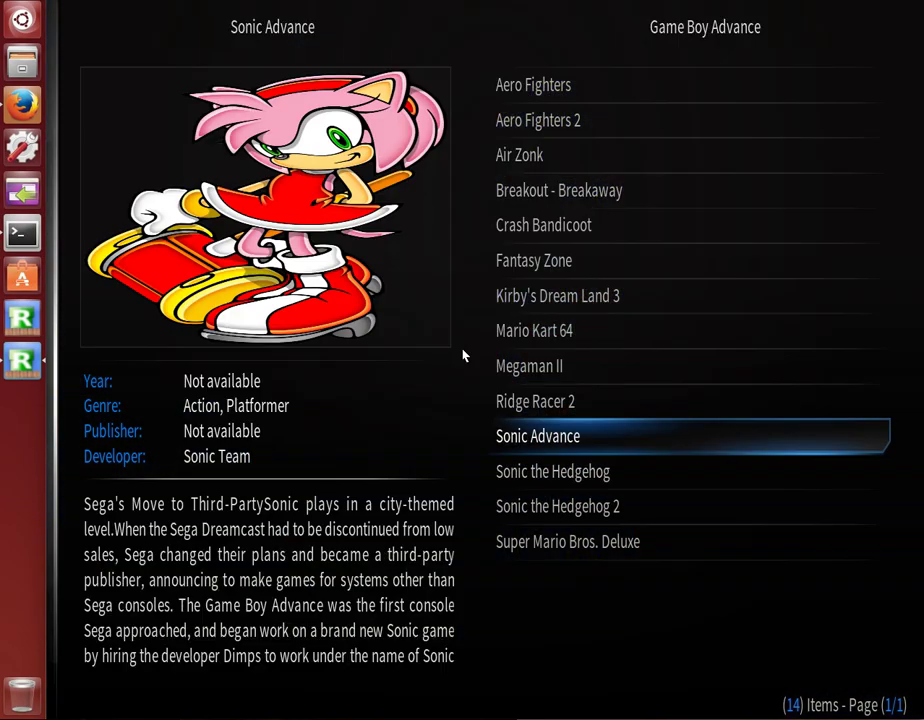
pyautogui.press('Up')
pyautogui.press('Down')
pyautogui.press('Escape')
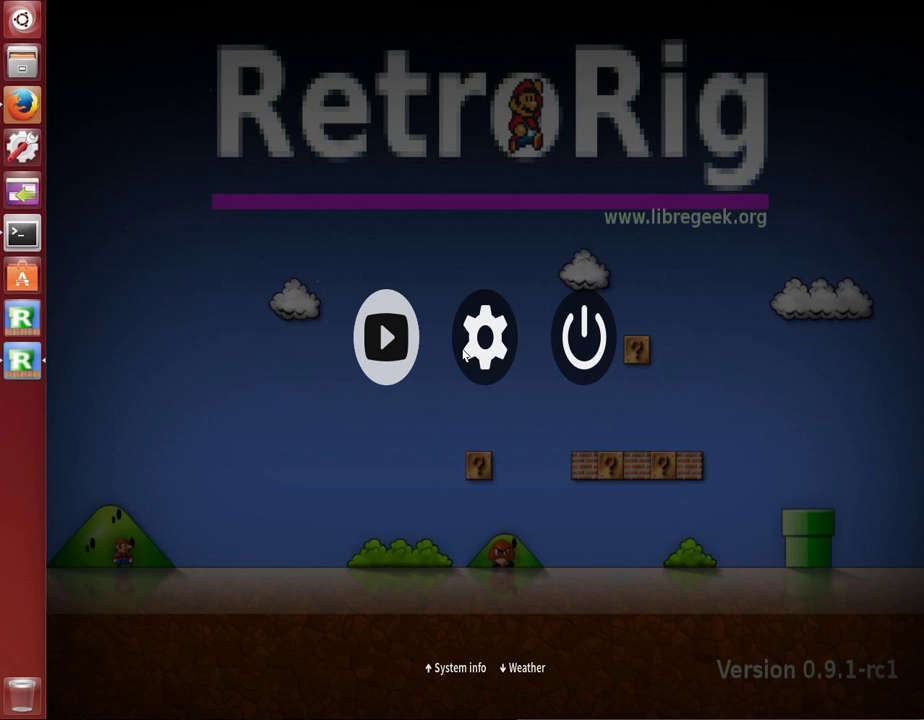
# Look over the home screen's play, settings and power entries and open the settings.
pyautogui.press('Right')
pyautogui.press('Right')
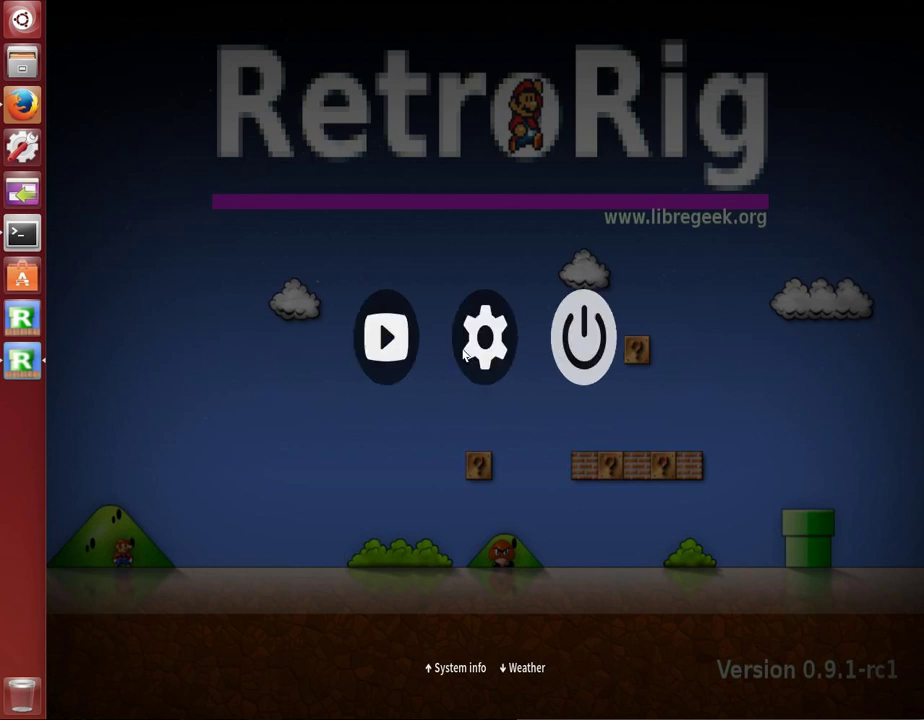
pyautogui.press('Left')
pyautogui.press('Left')
pyautogui.press('Right')
pyautogui.press('Left')
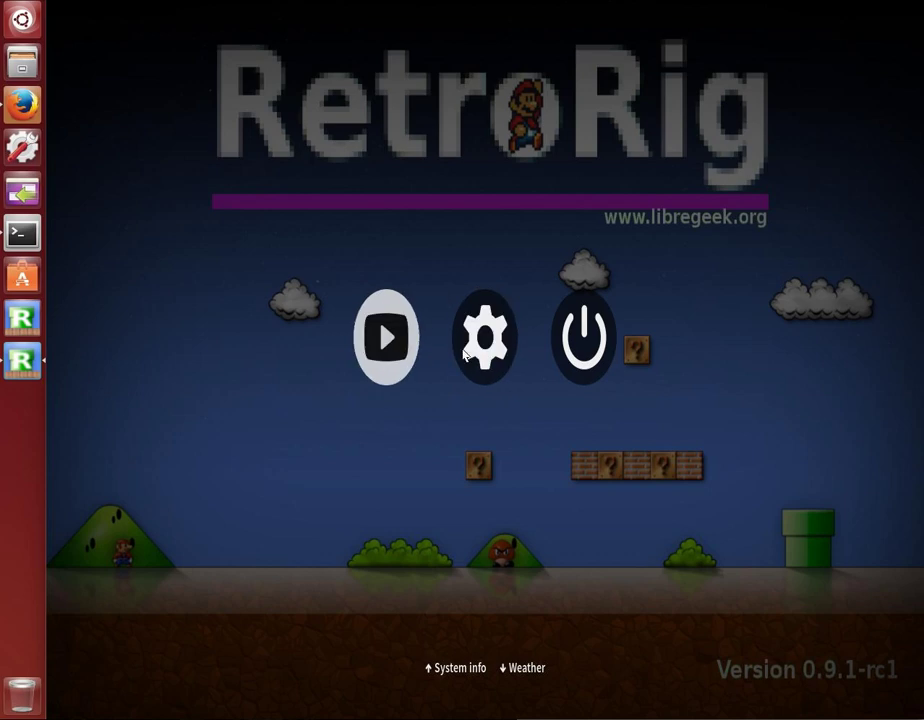
pyautogui.press('Right')
pyautogui.press('Return')
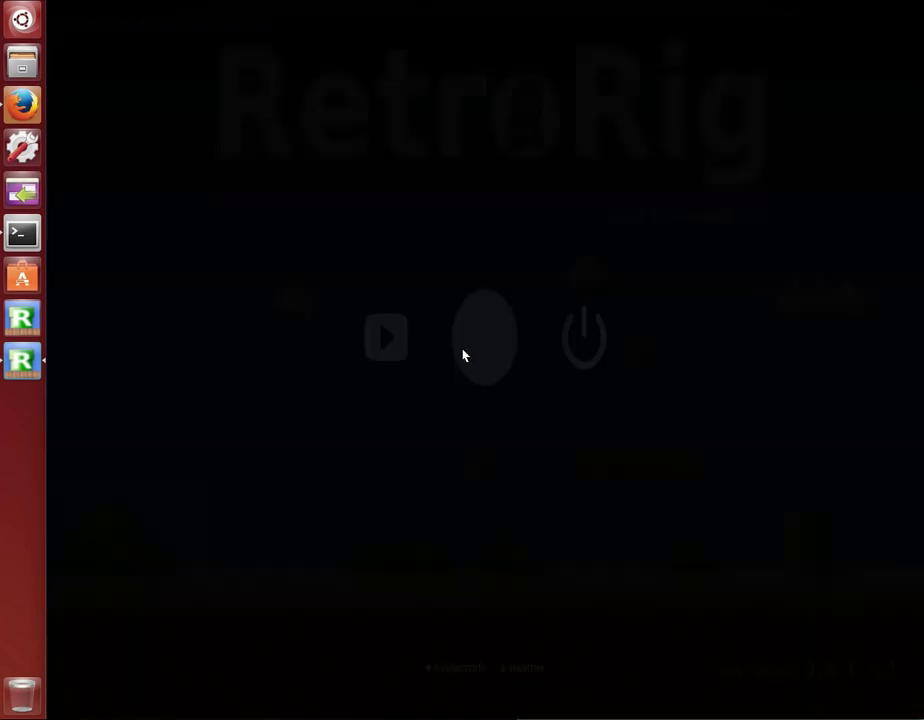
# Examine the settings categories, including Music, Add-ons, Services and File manager, and return to the home screen without opening any.
pyautogui.press('Up')
pyautogui.press('Up')
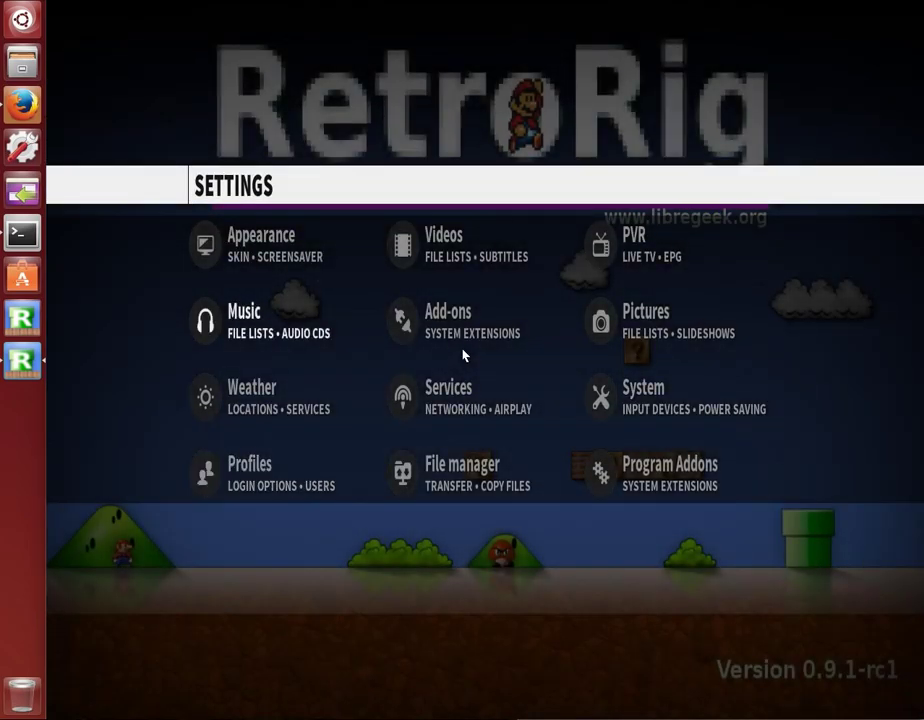
pyautogui.press('Right')
pyautogui.press('Down')
pyautogui.press('Right')
pyautogui.press('Up')
pyautogui.press('Left')
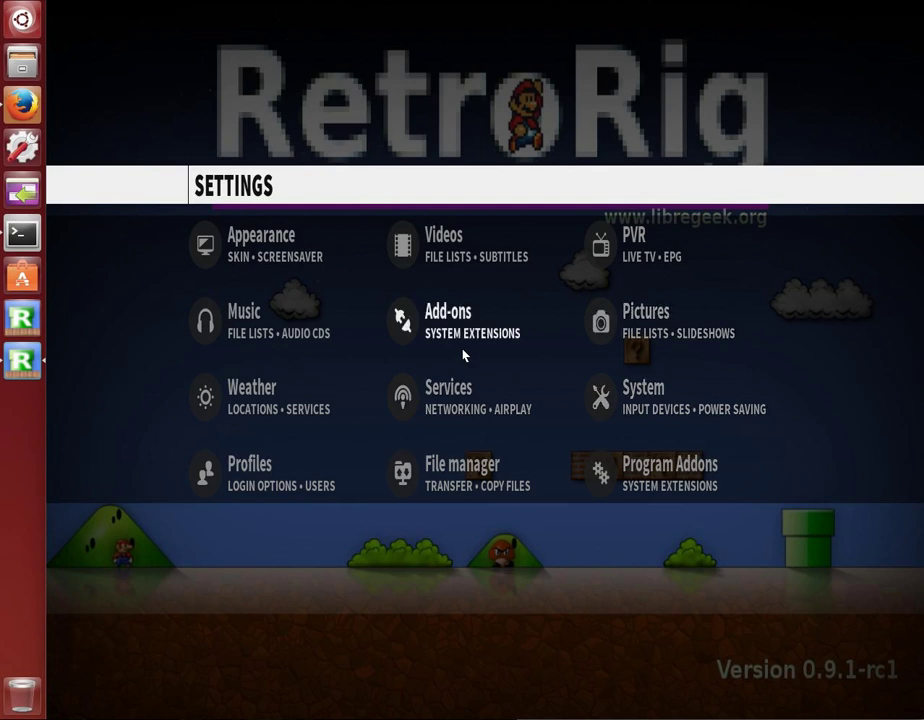
pyautogui.press('Left')
pyautogui.press('Left')
pyautogui.press('Right')
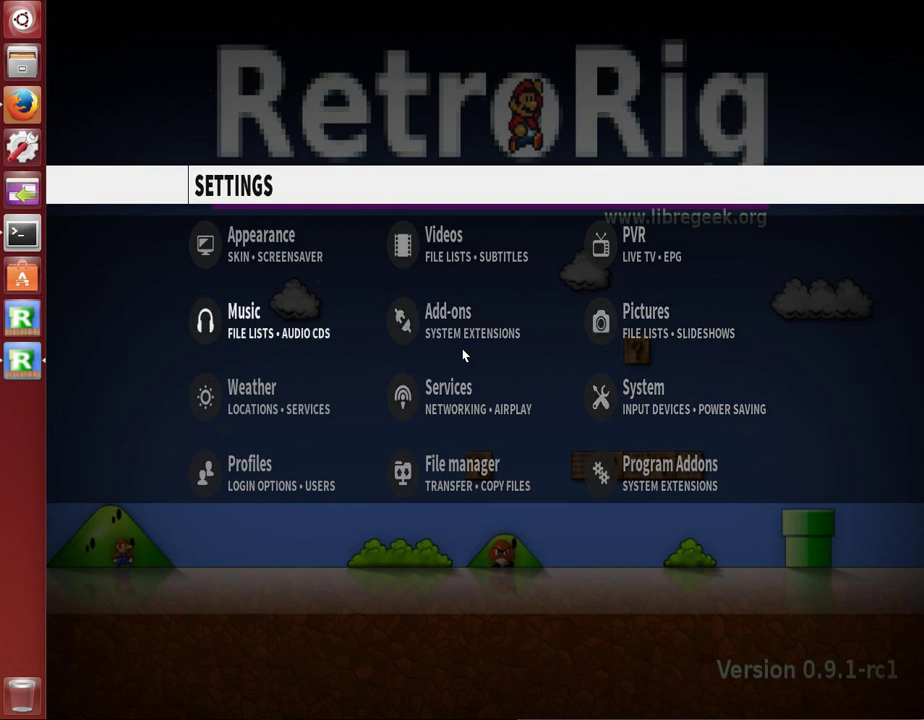
pyautogui.press('Right')
pyautogui.press('Down')
pyautogui.press('Right')
pyautogui.press('Left')
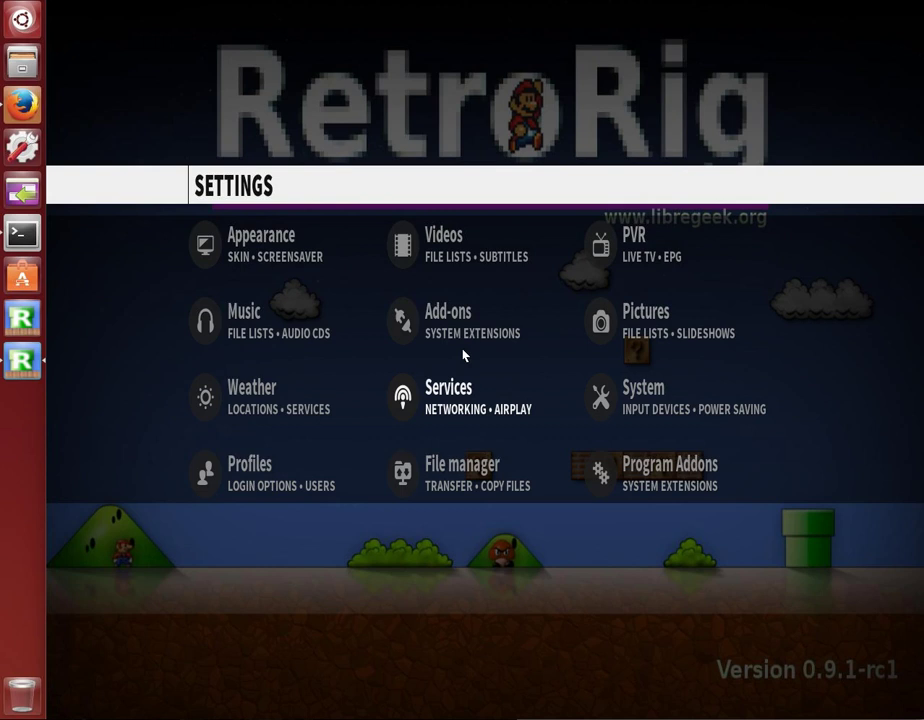
pyautogui.press('Right')
pyautogui.press('Up')
pyautogui.press('Left')
pyautogui.press('Down')
pyautogui.press('Down')
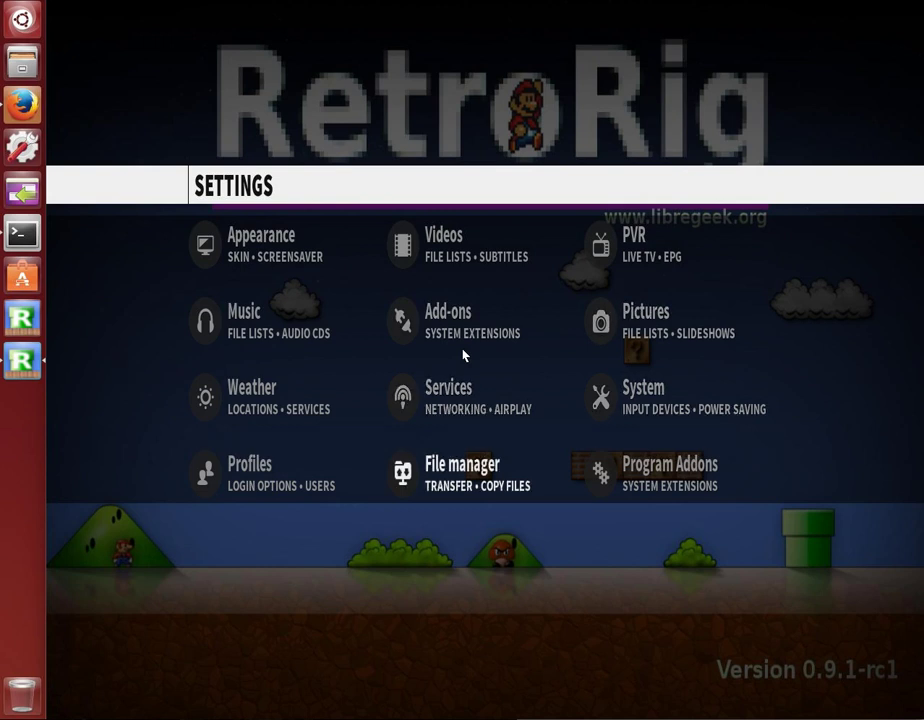
pyautogui.press('Left')
pyautogui.press('Up')
pyautogui.press('Up')
pyautogui.press('Right')
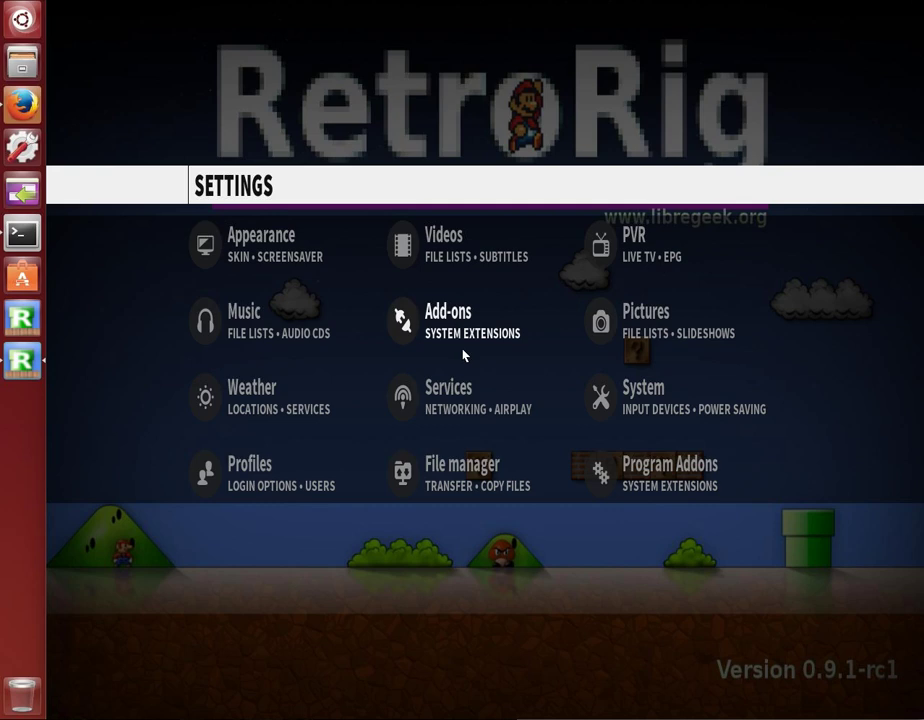
pyautogui.press('Down')
pyautogui.press('Left')
pyautogui.press('Escape')
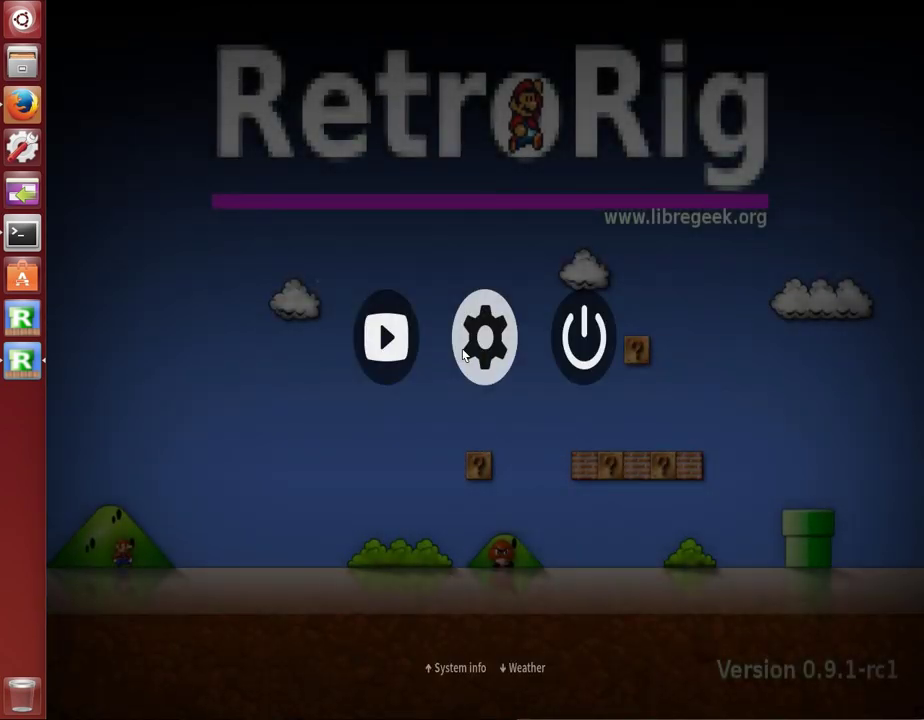
# Open the power options from the home screen and exit the media center with the Exit option.
pyautogui.press('Right')
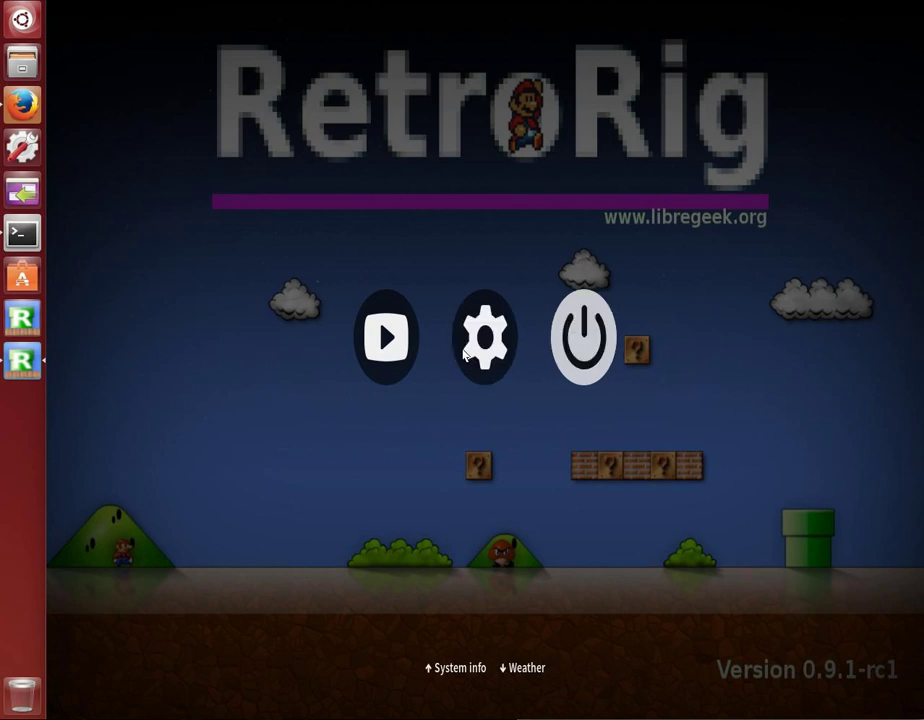
pyautogui.press('Left')
pyautogui.press('Left')
pyautogui.press('Right')
pyautogui.press('Right')
pyautogui.press('Return')
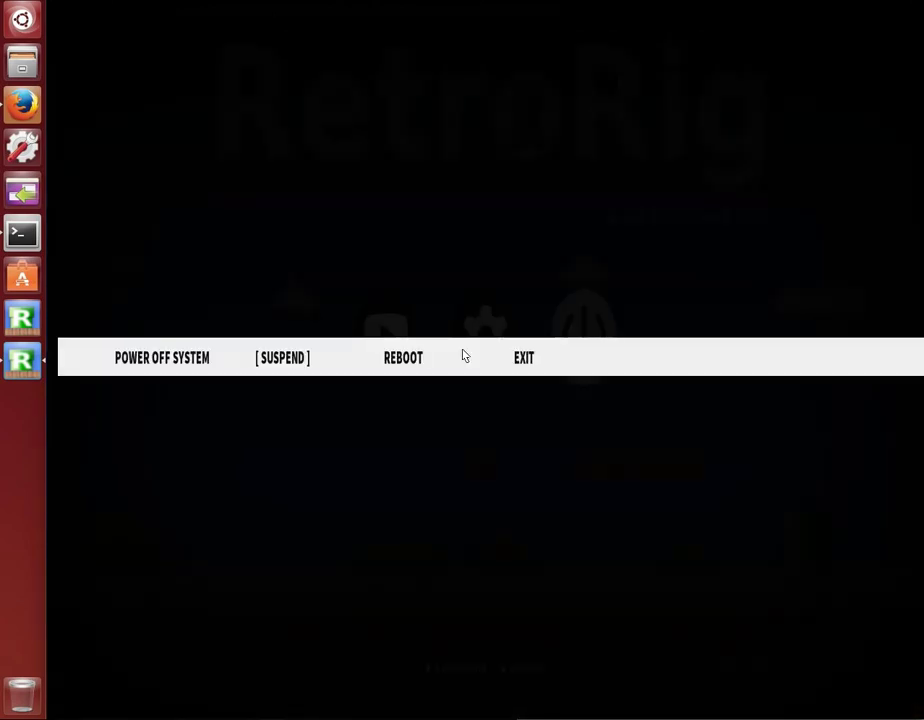
pyautogui.press('Right')
pyautogui.press('Right')
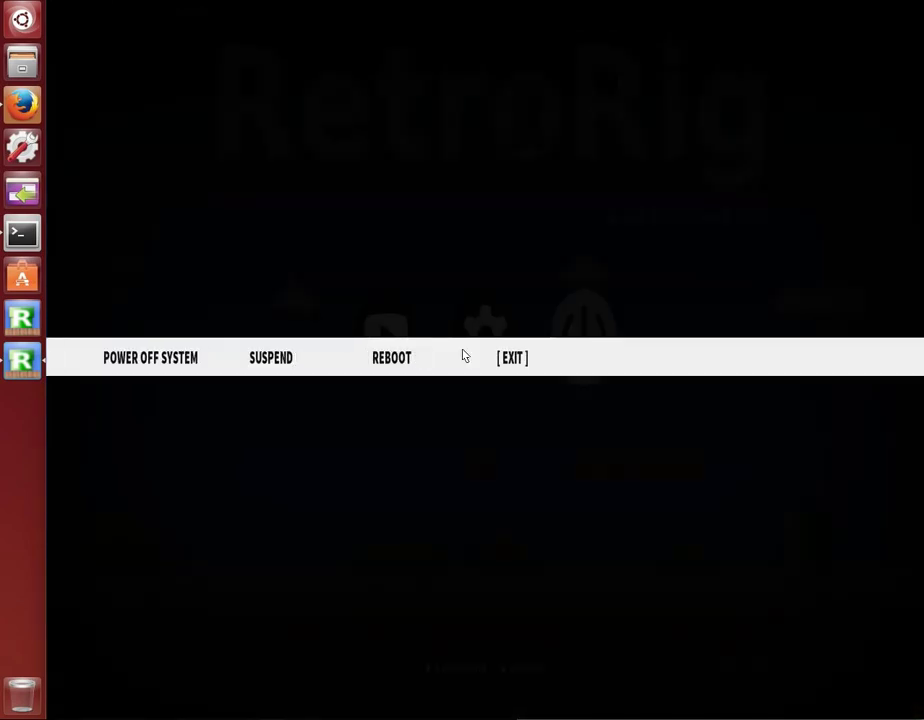
pyautogui.press('Return')
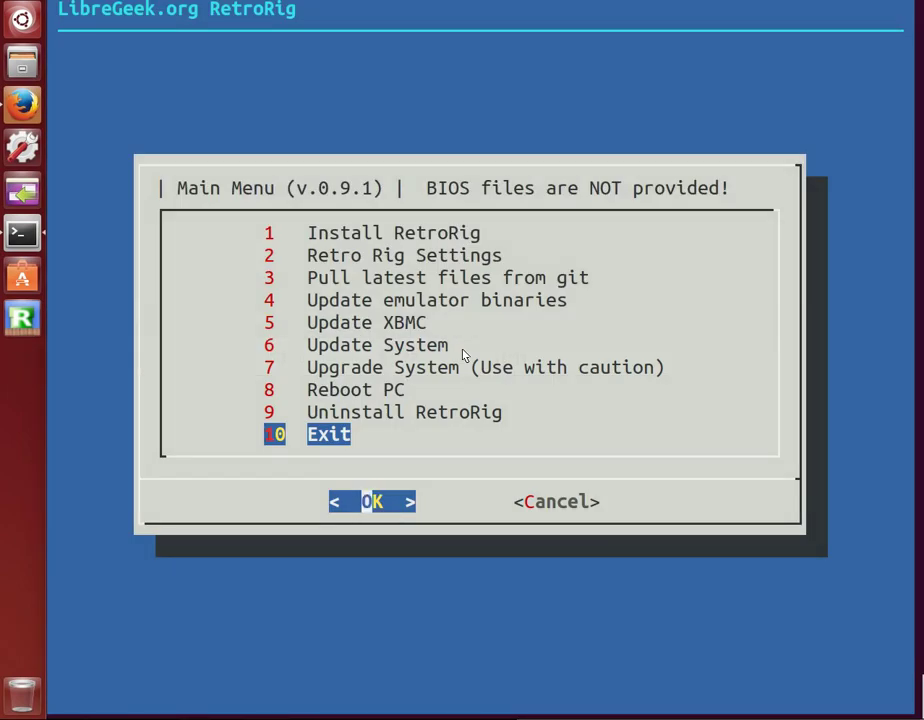